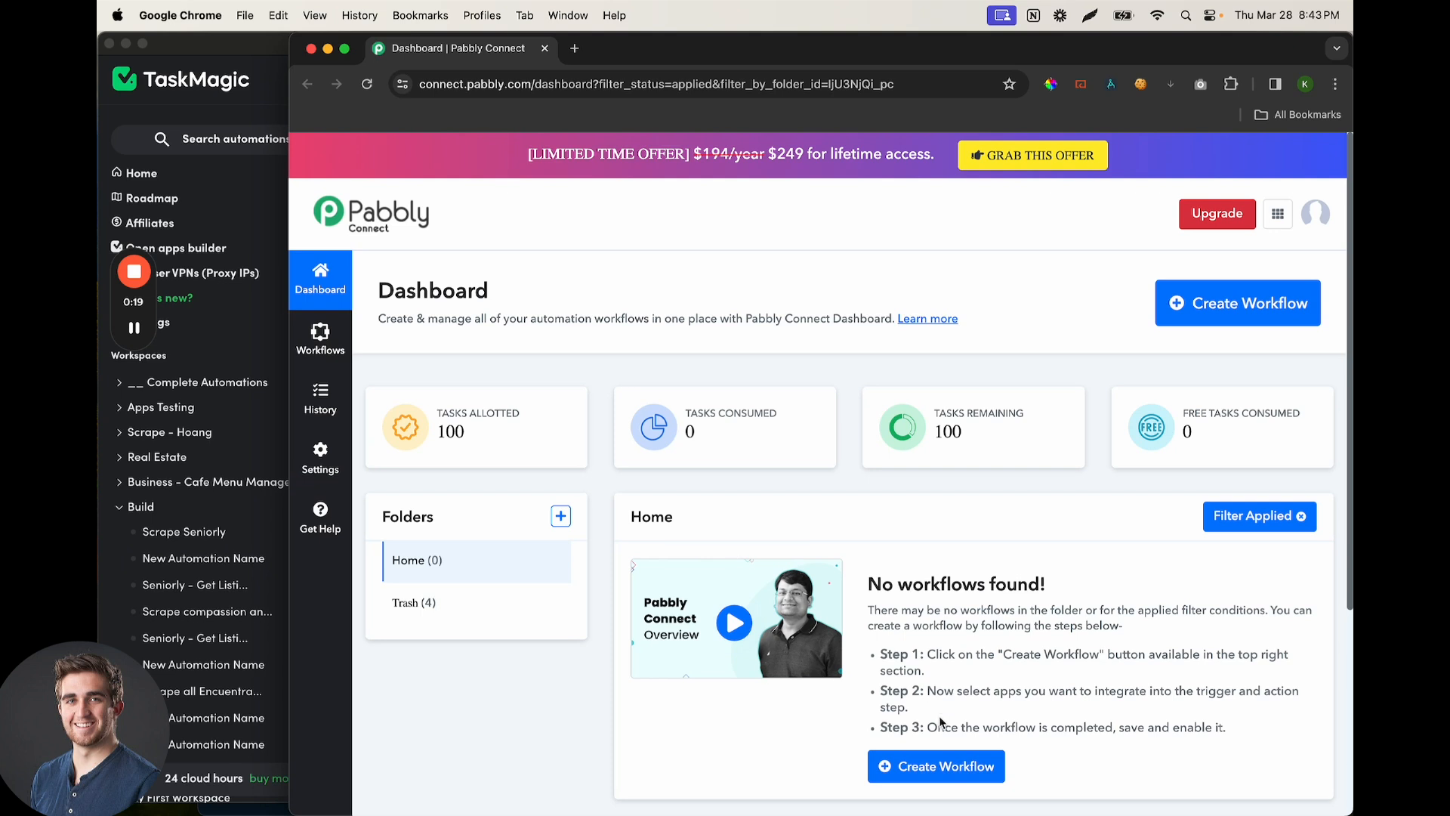
Create a new workflow named 'TaskMagic Test' in the Home folder
click(946, 768)
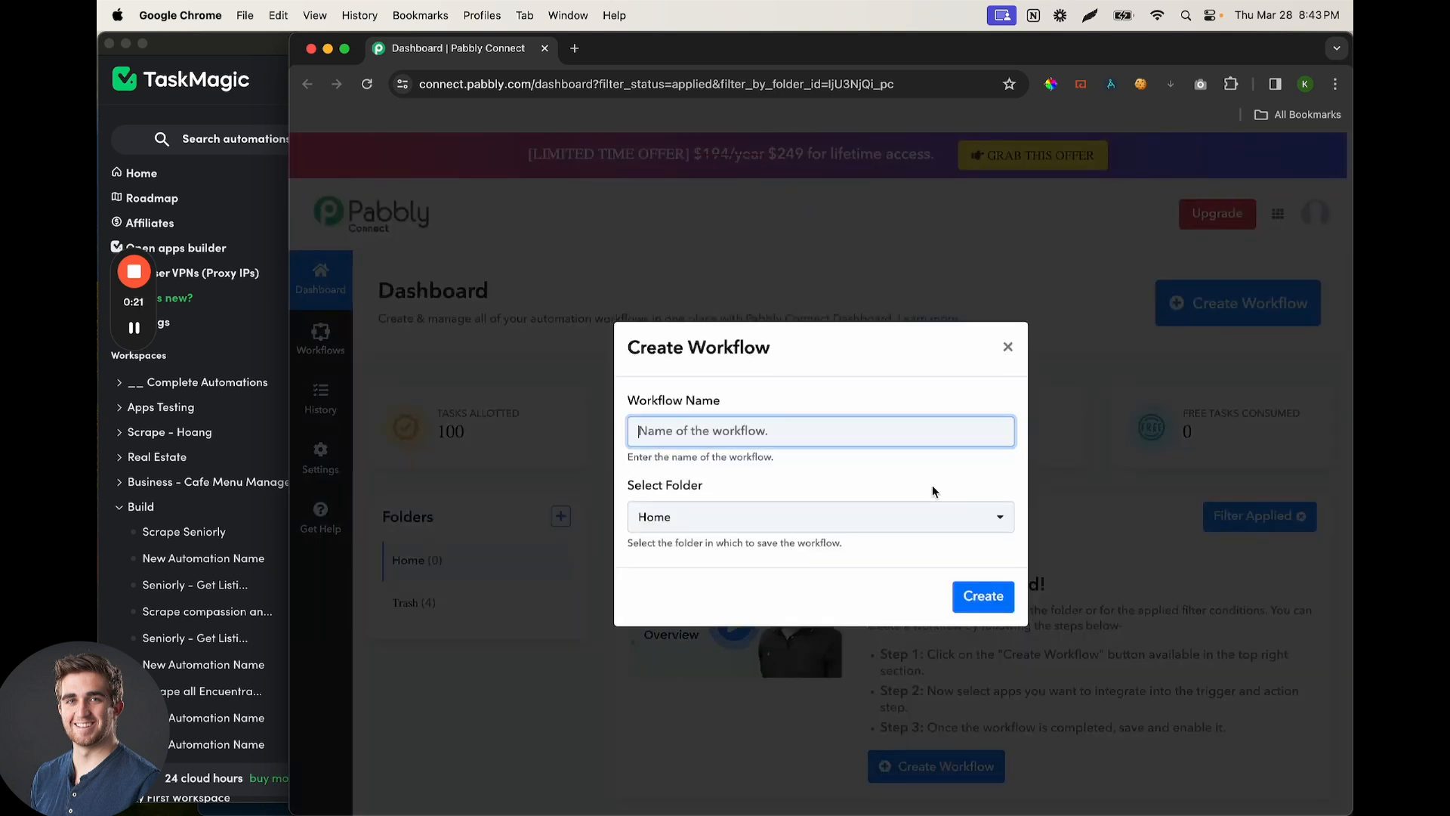
text(TaskMagic Test)
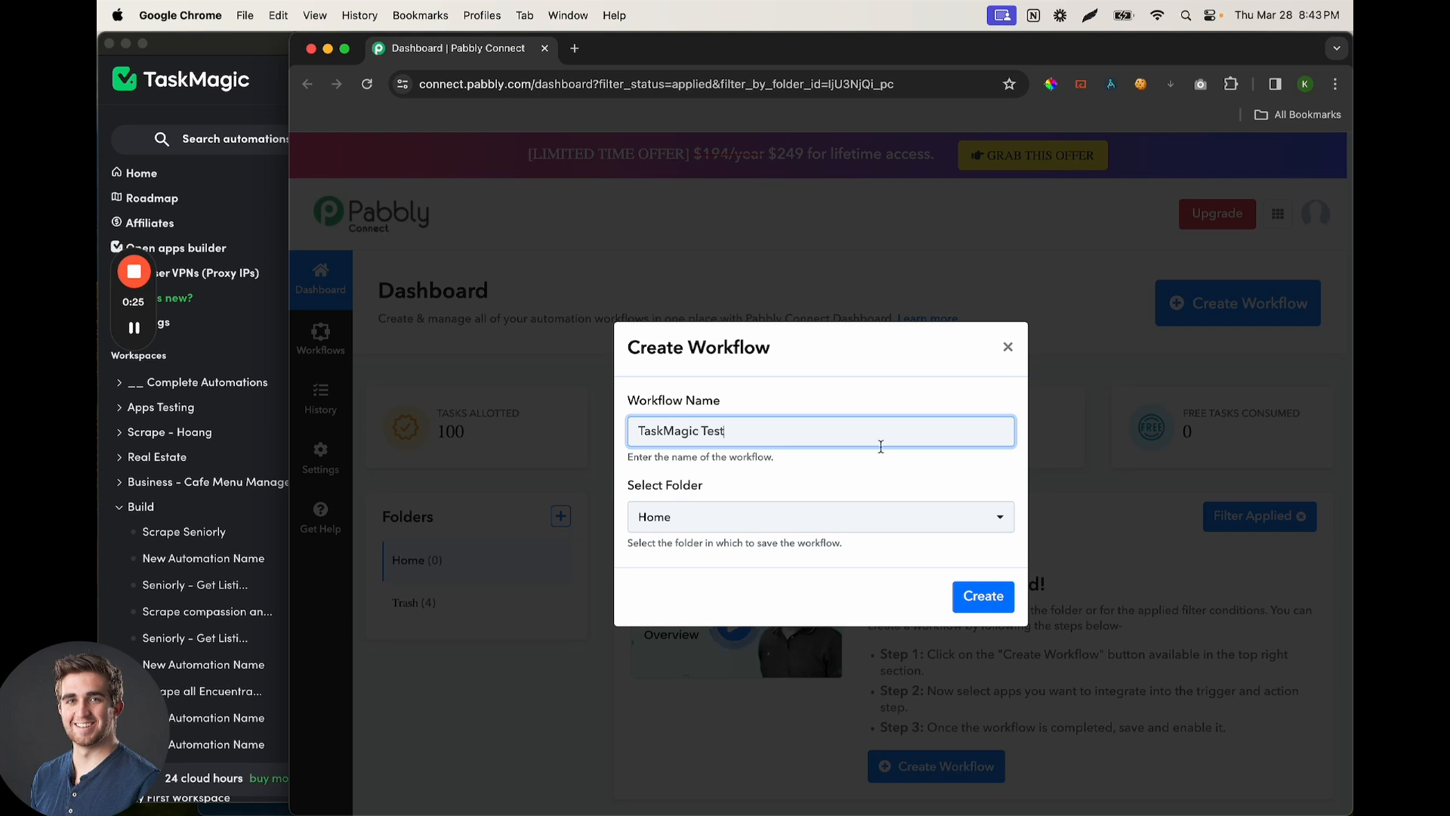
click(981, 596)
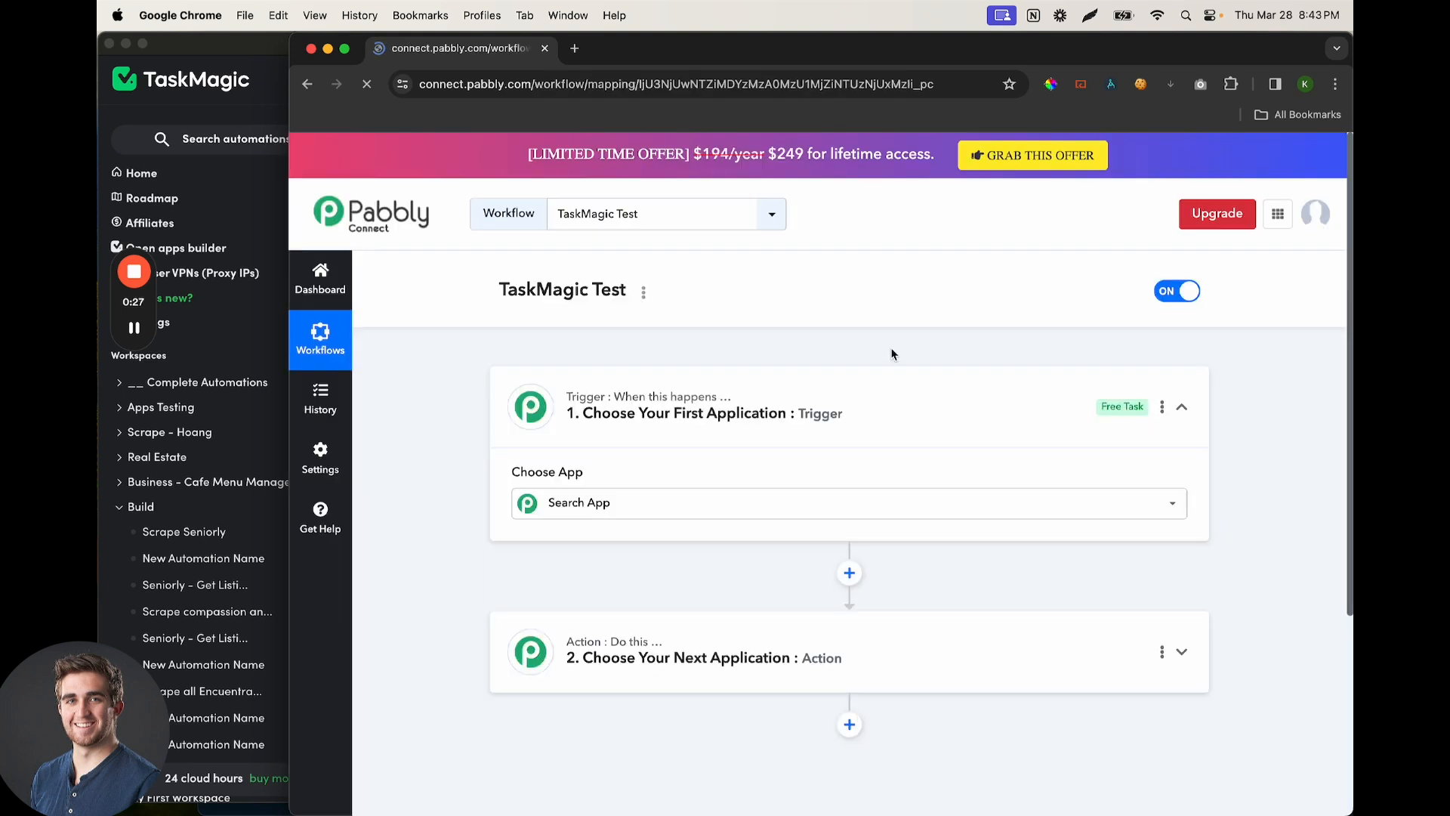
Expand the workflow's action step to choose its app
scroll(755, 338, down, 2)
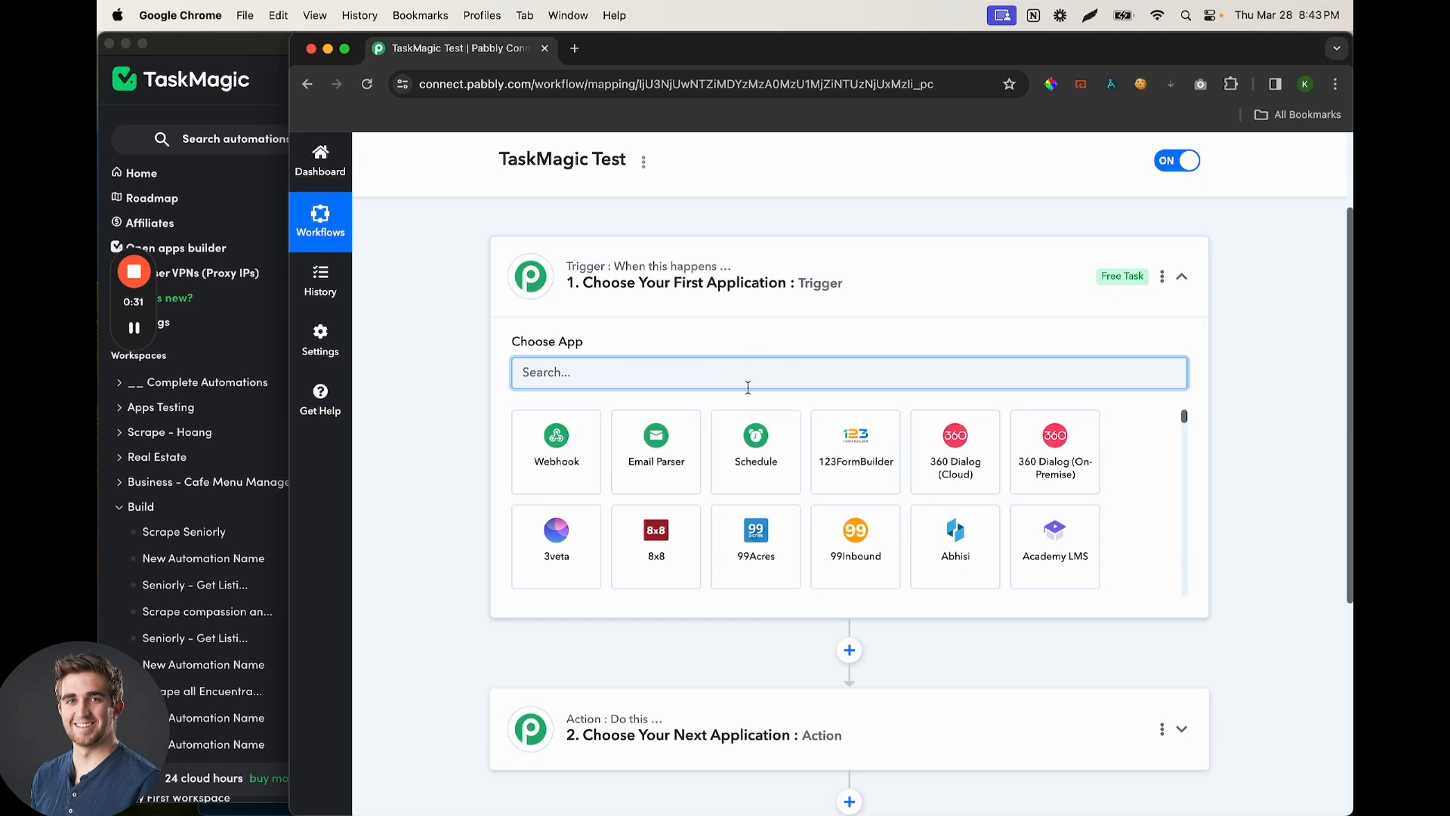
scroll(691, 332, down, 1)
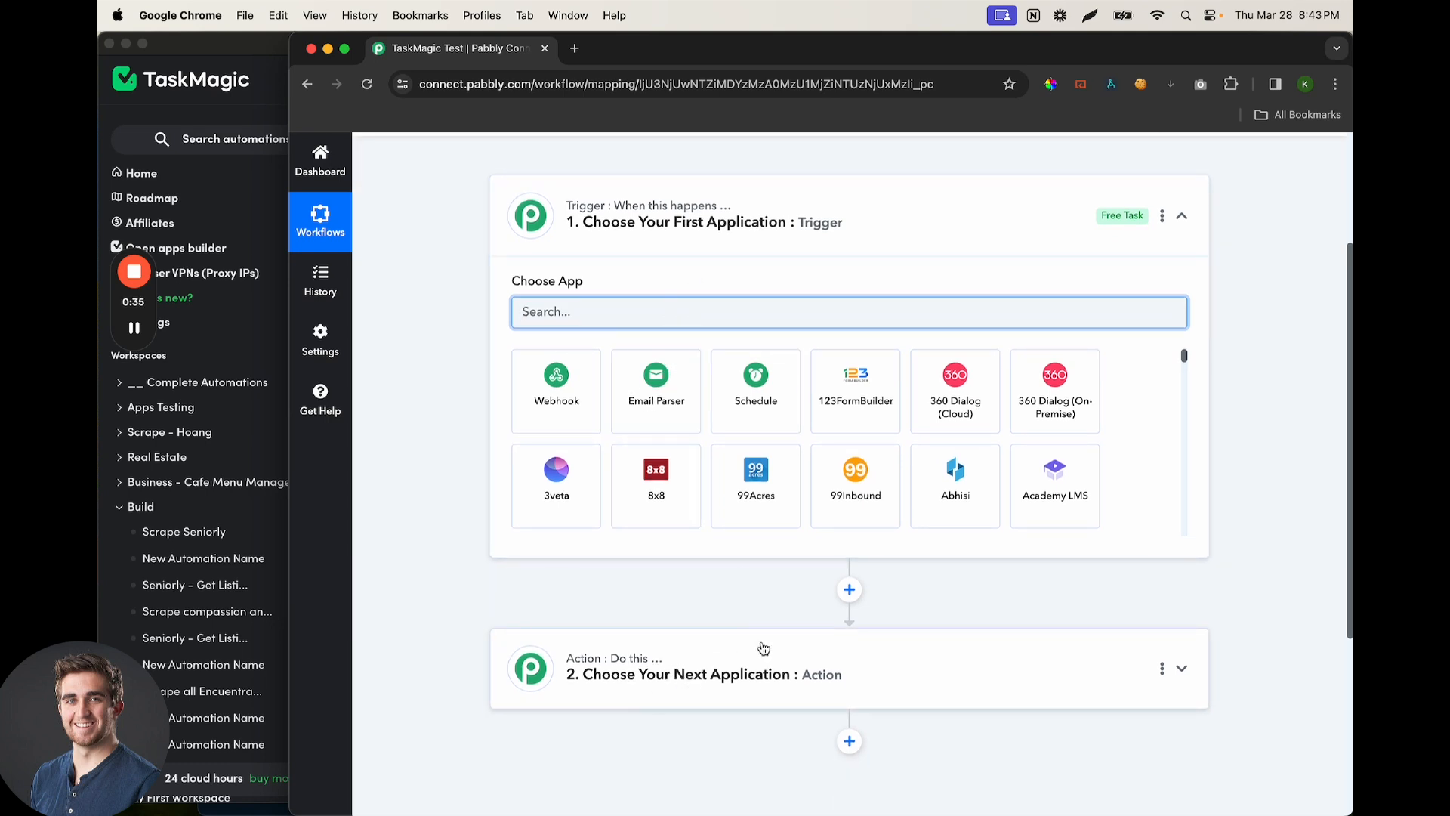
scroll(743, 668, down, 1)
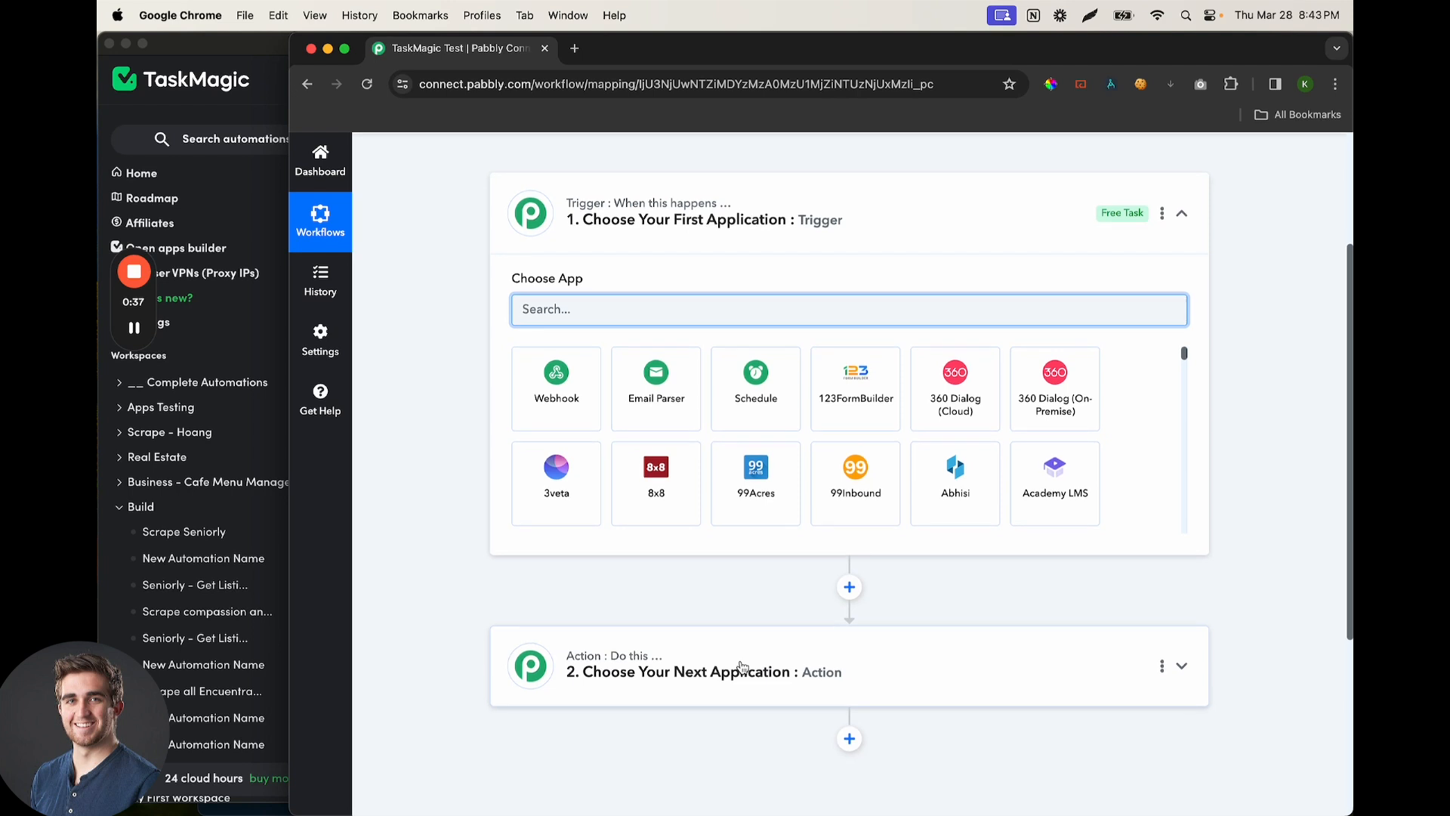
click(664, 672)
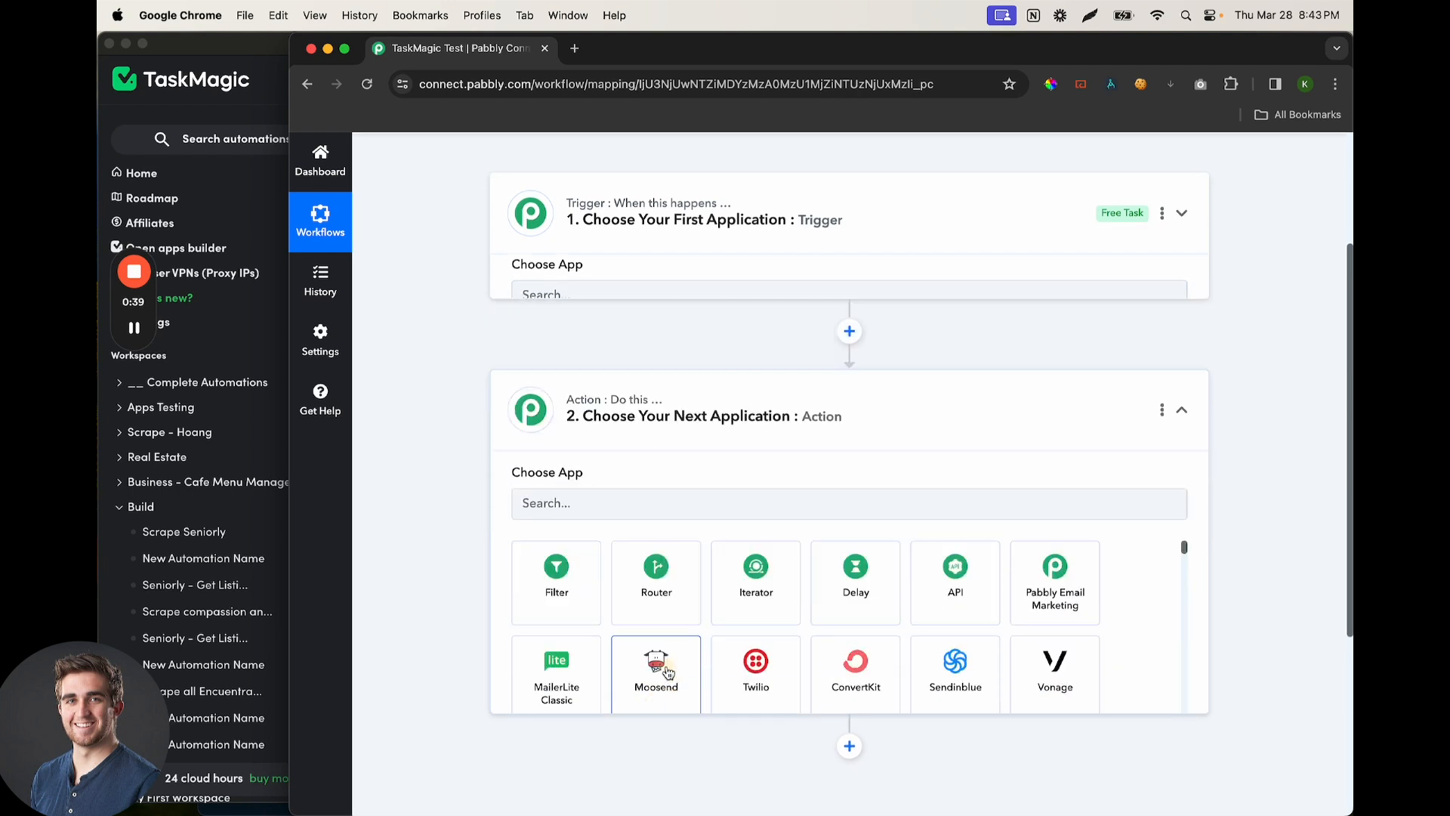
scroll(677, 576, up, 1)
scroll(701, 303, down, 2)
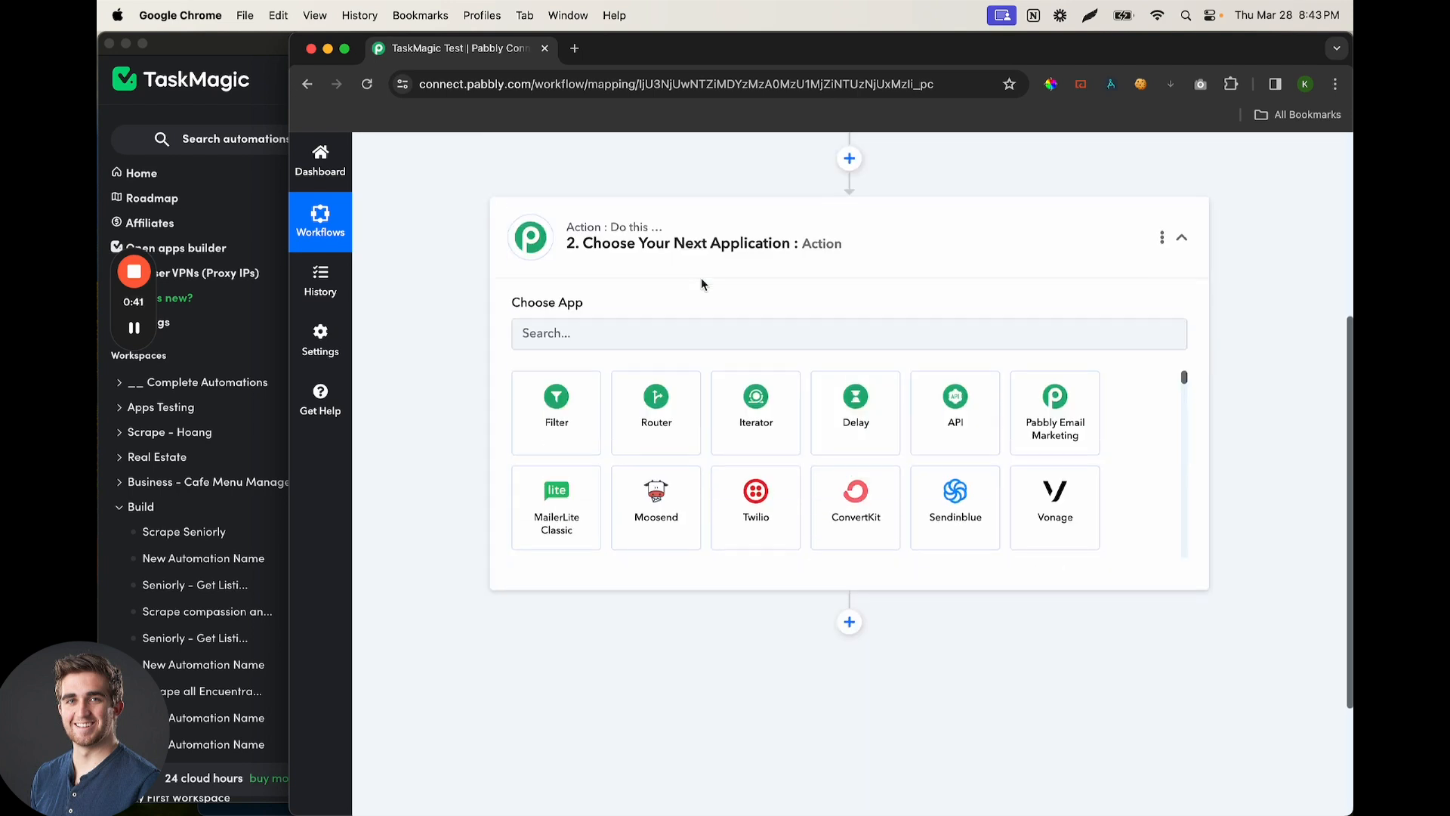
Search the action app picker for 'taskm', then 'http', then 'web'
click(664, 336)
text(taskm)
key(BackSpace)
key(BackSpace)
key(BackSpace)
key(BackSpace)
scroll(701, 311, up, 1)
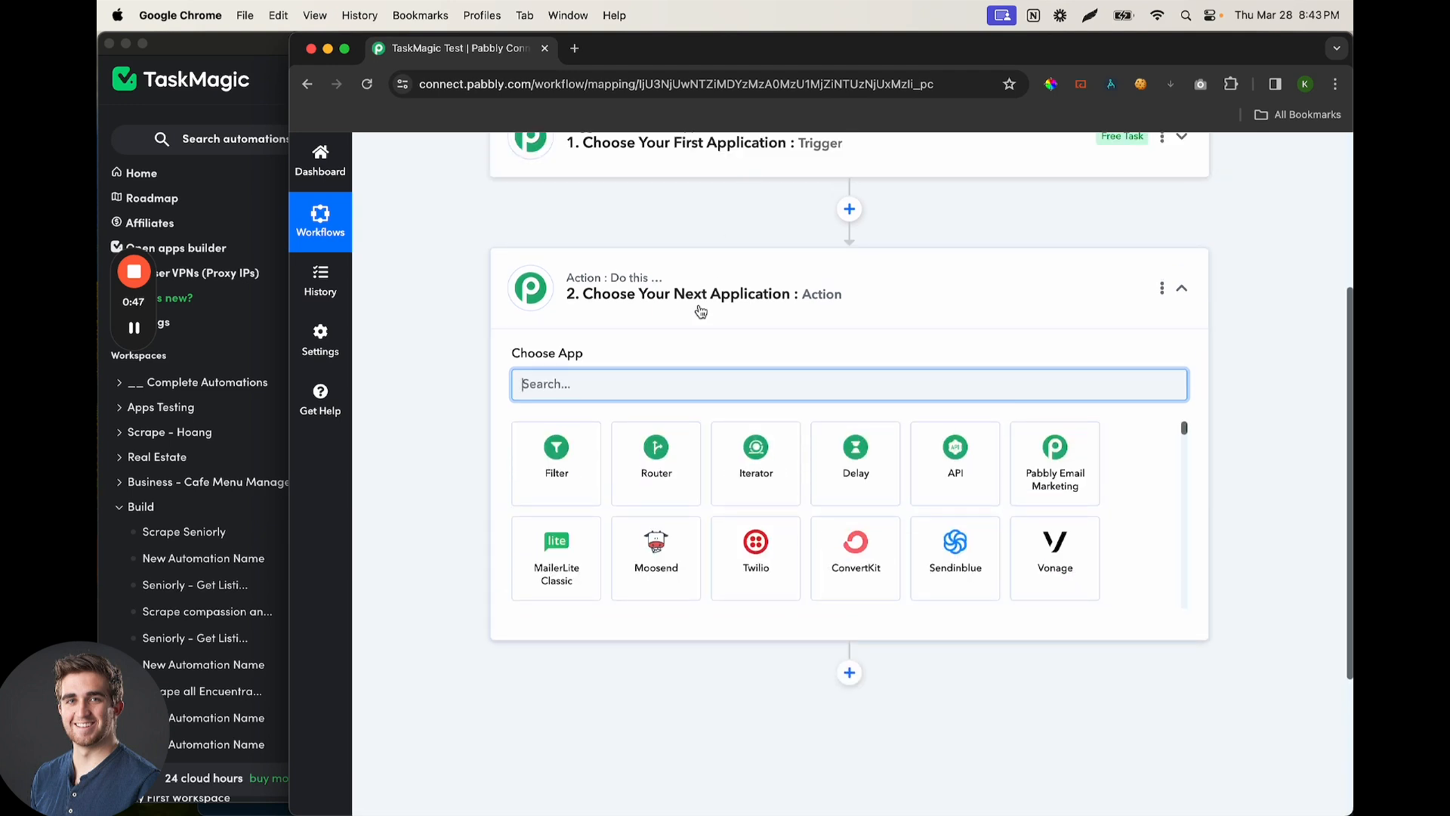
text(http)
key(BackSpace)
key(BackSpace)
key(BackSpace)
text(web)
key(super+a)
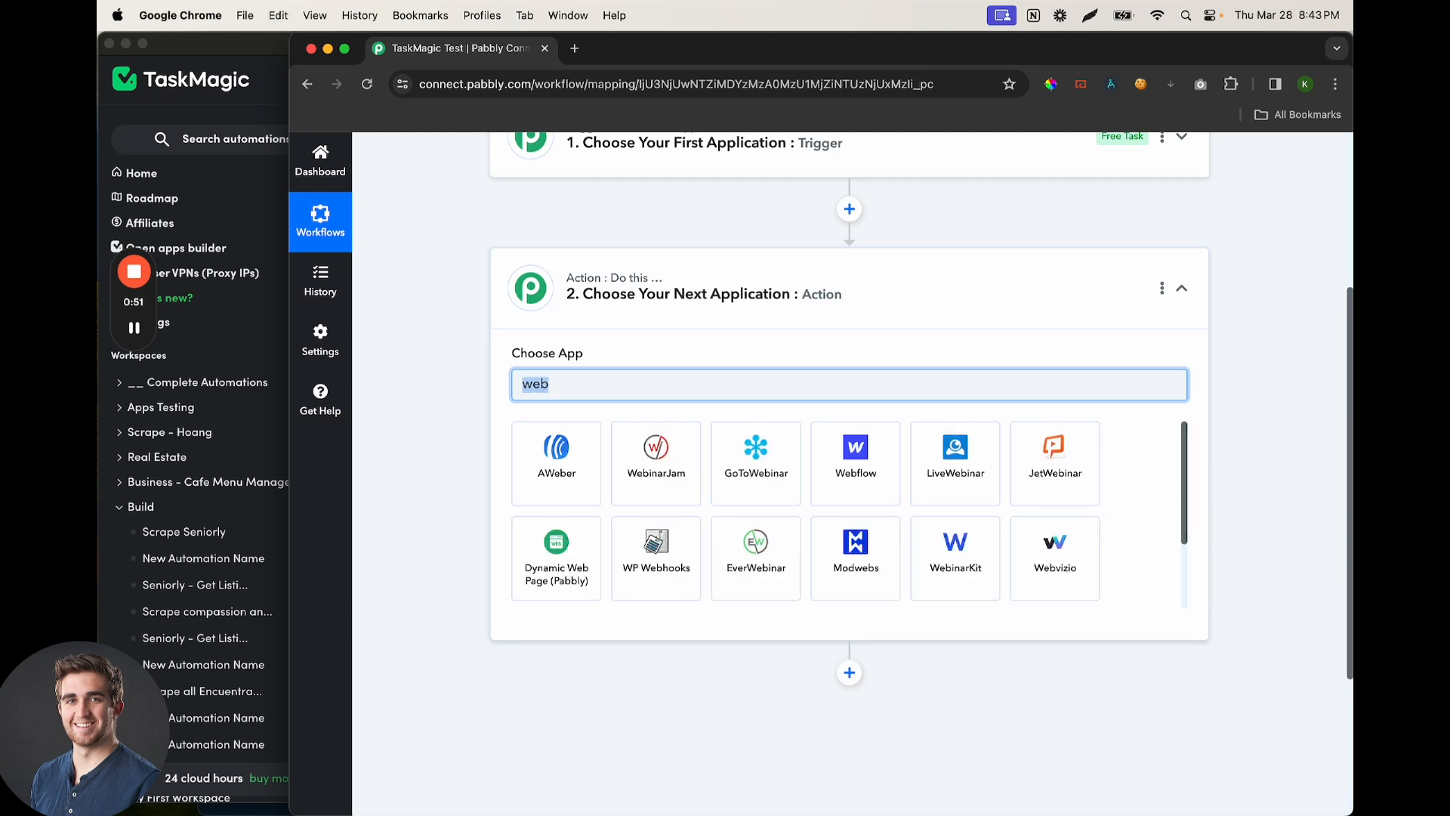
Choose API by Pabbly with the Execute API Request action event
text(api)
click(552, 462)
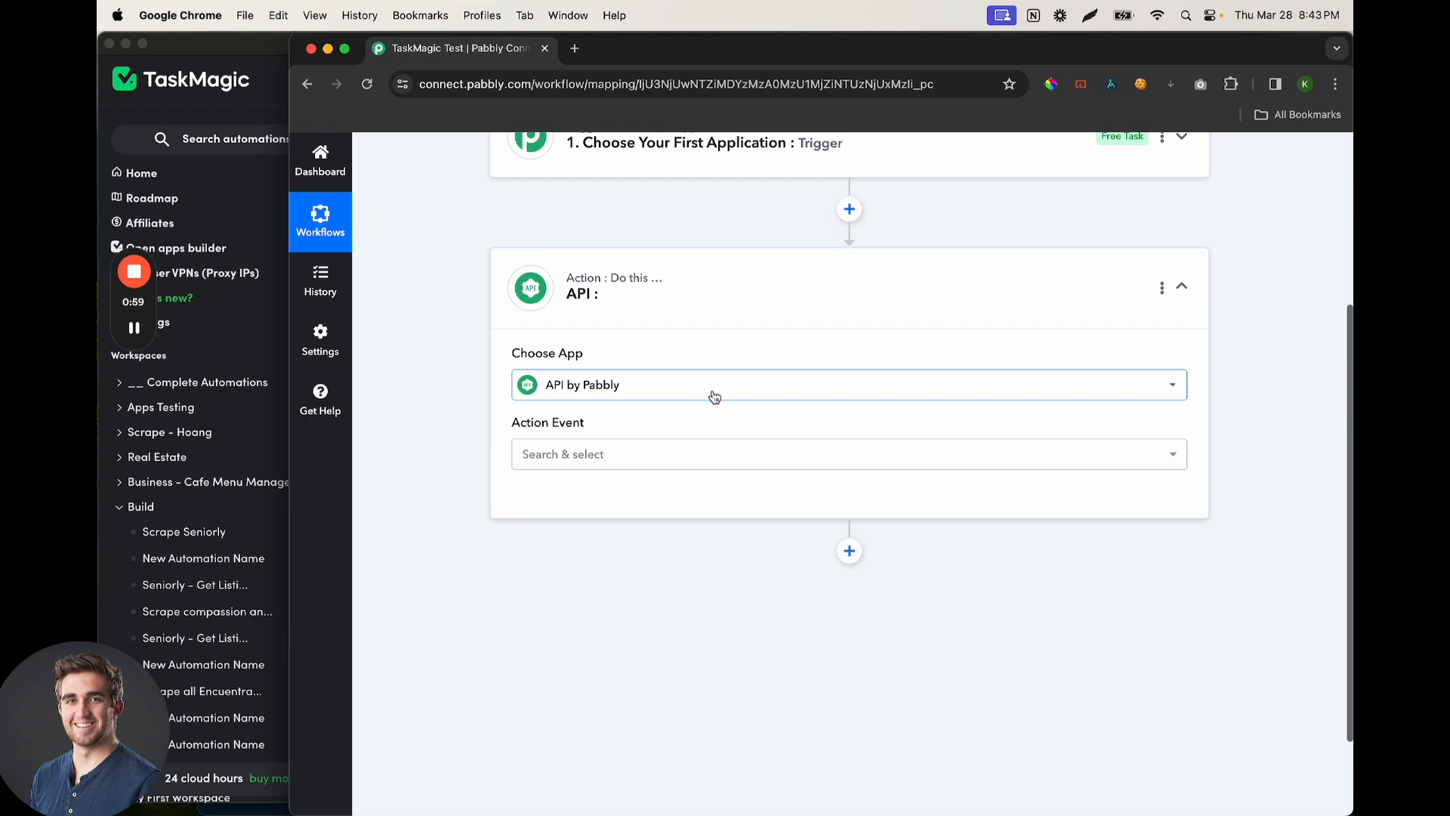
click(601, 462)
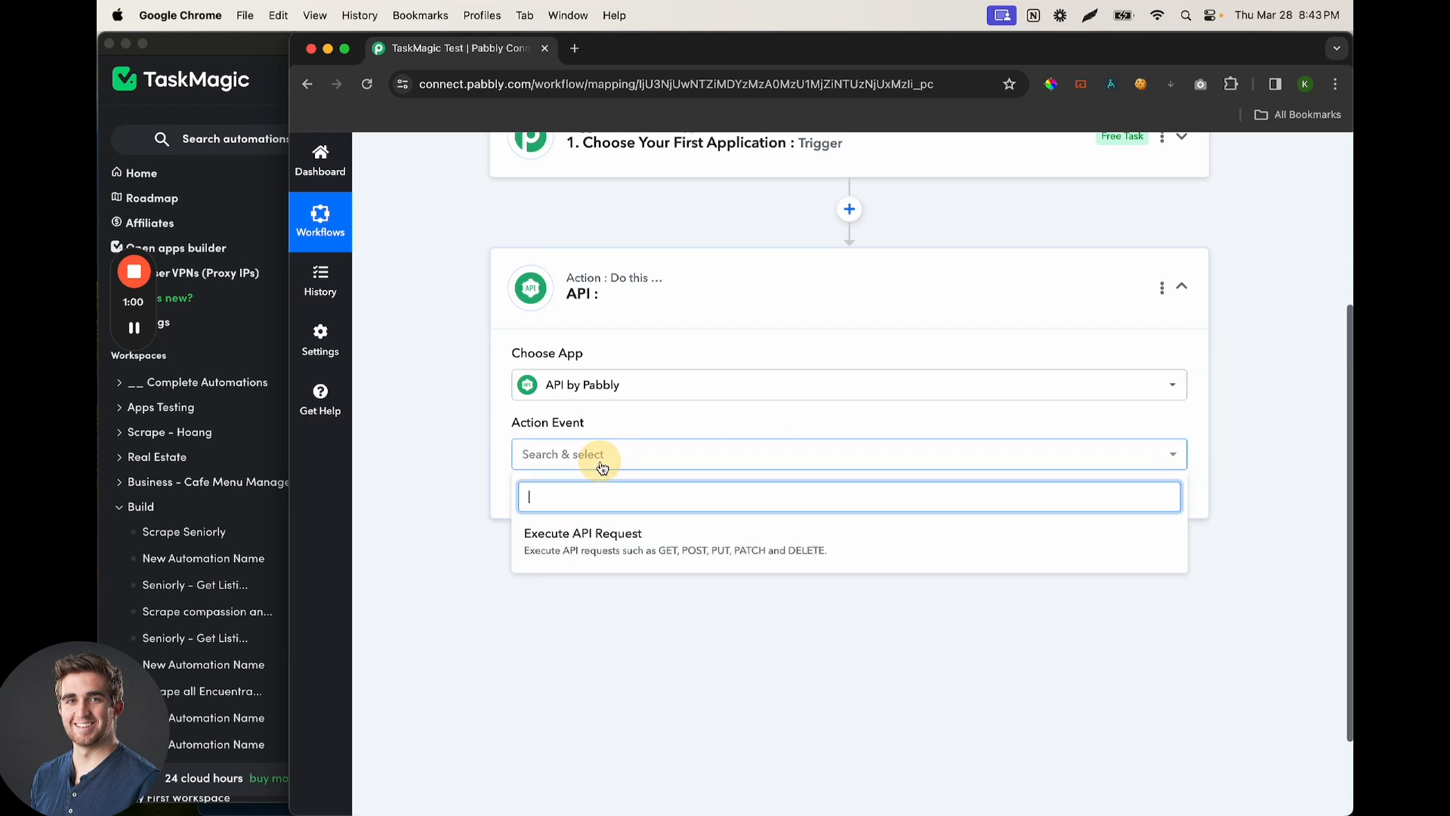
click(612, 548)
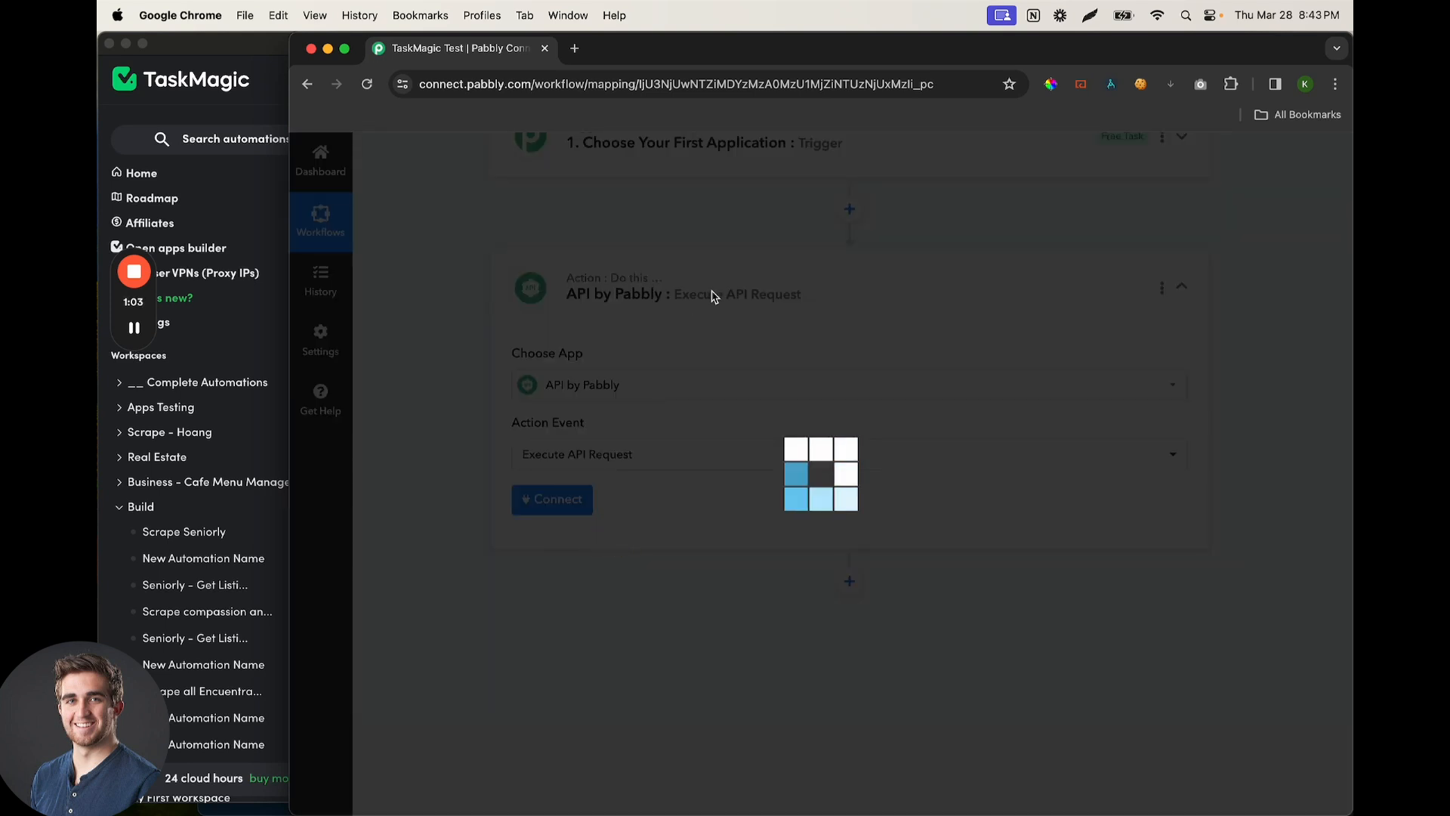
Connect the API step, set the request method to POST, and switch to TaskMagic
scroll(714, 298, down, 1)
scroll(713, 298, up, 1)
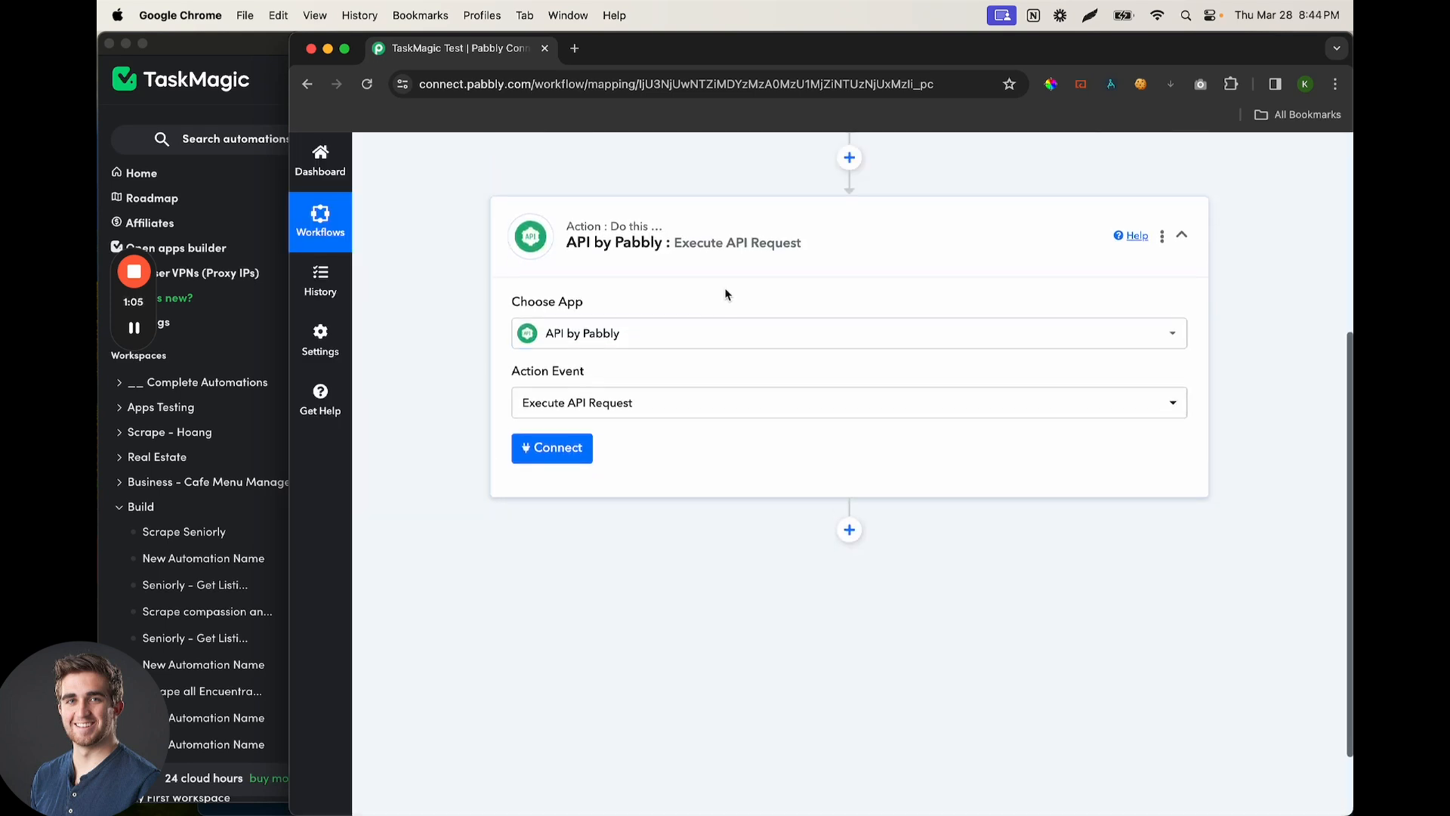
scroll(719, 308, down, 1)
click(544, 387)
scroll(557, 344, down, 3)
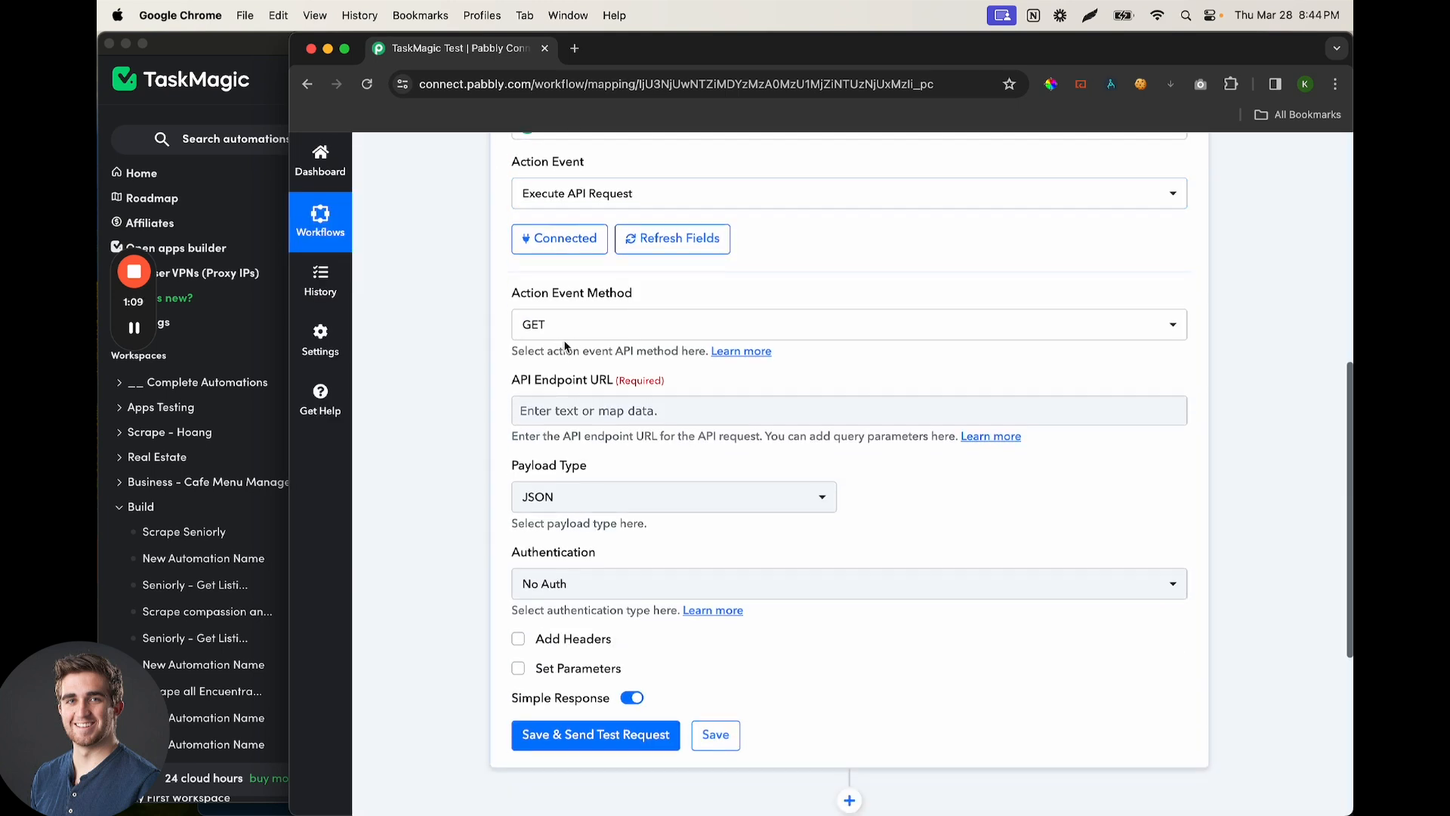
click(562, 332)
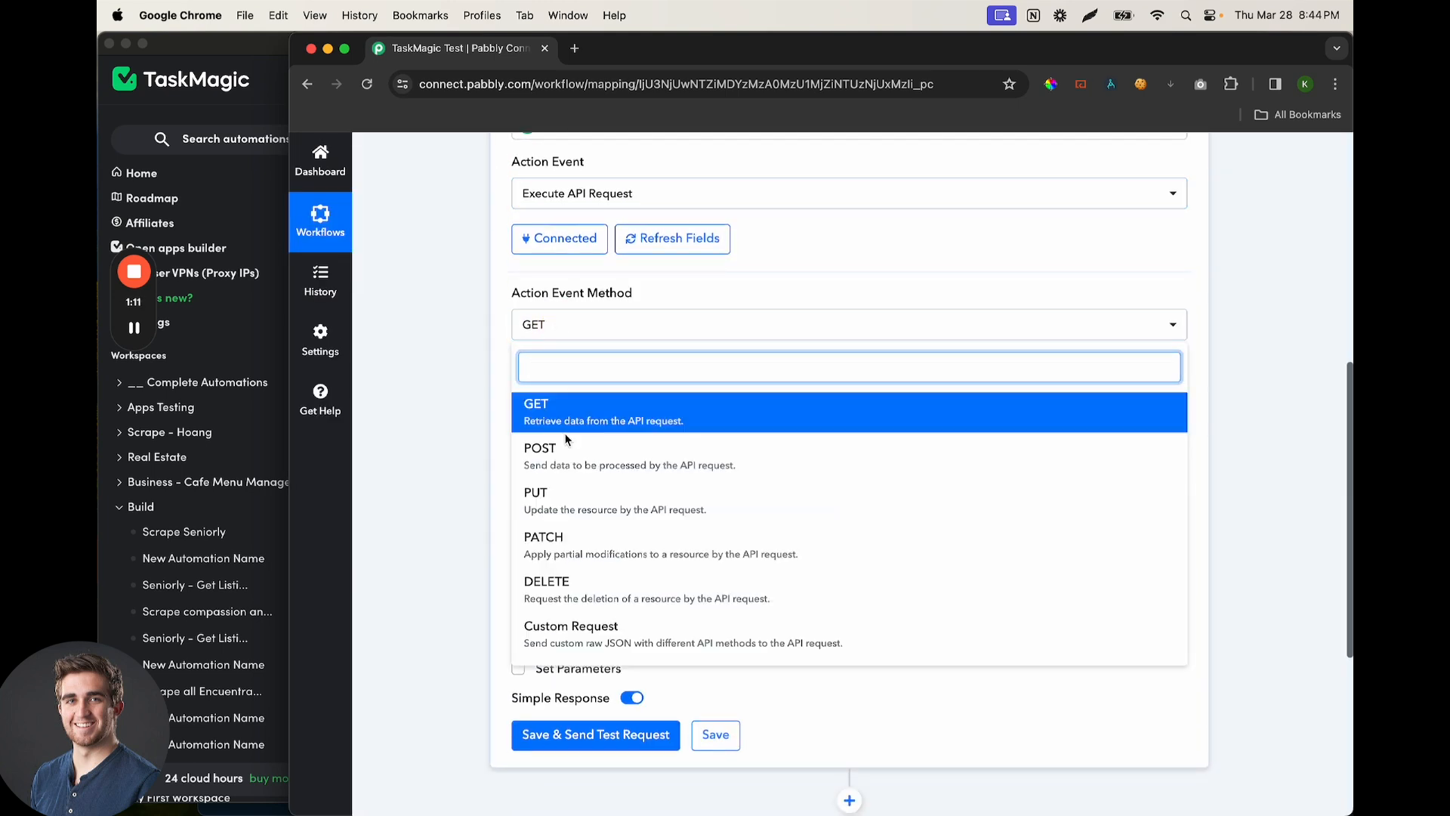
click(566, 449)
scroll(621, 302, down, 1)
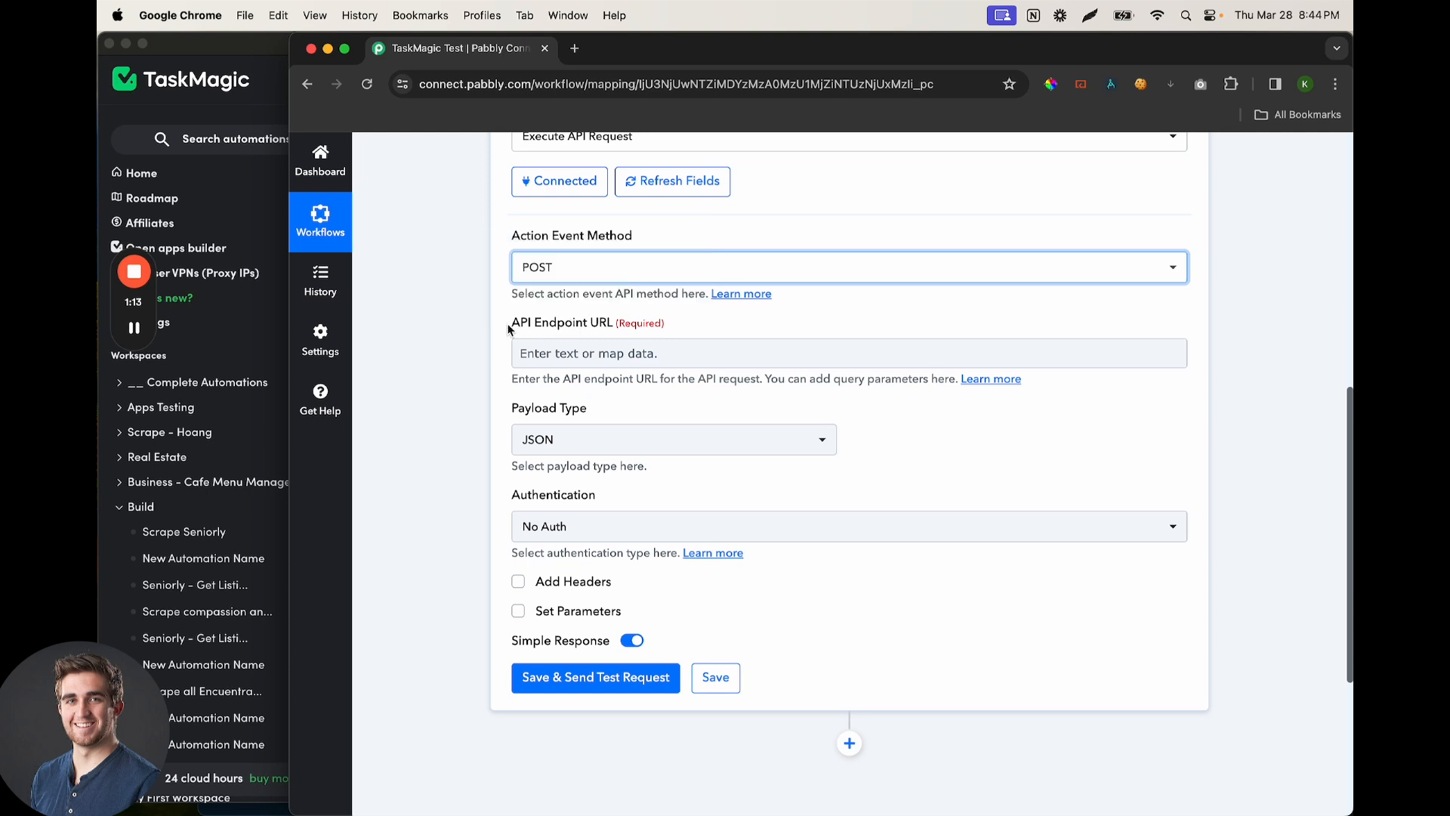
mouse_move(590, 336)
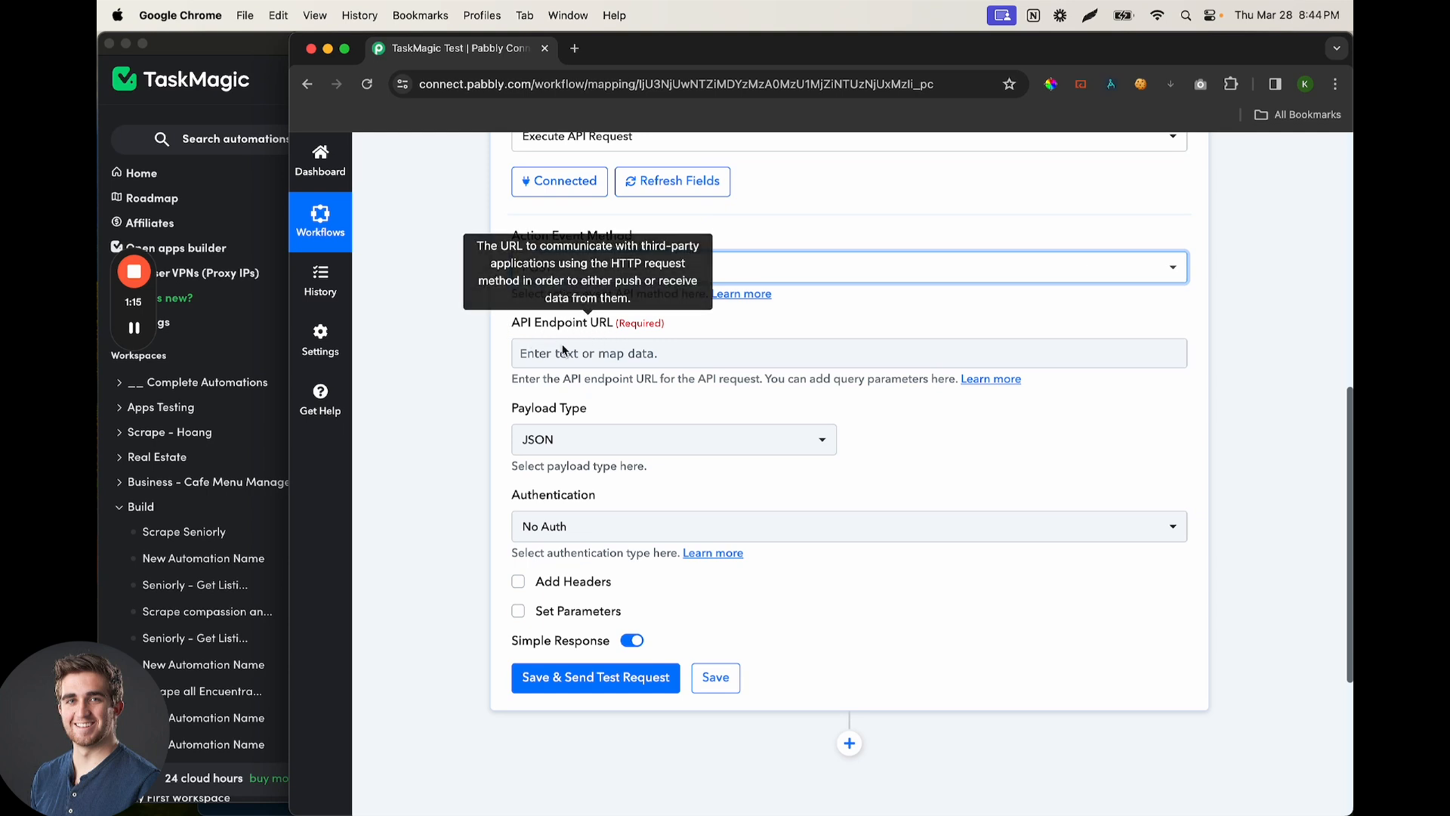
click(235, 55)
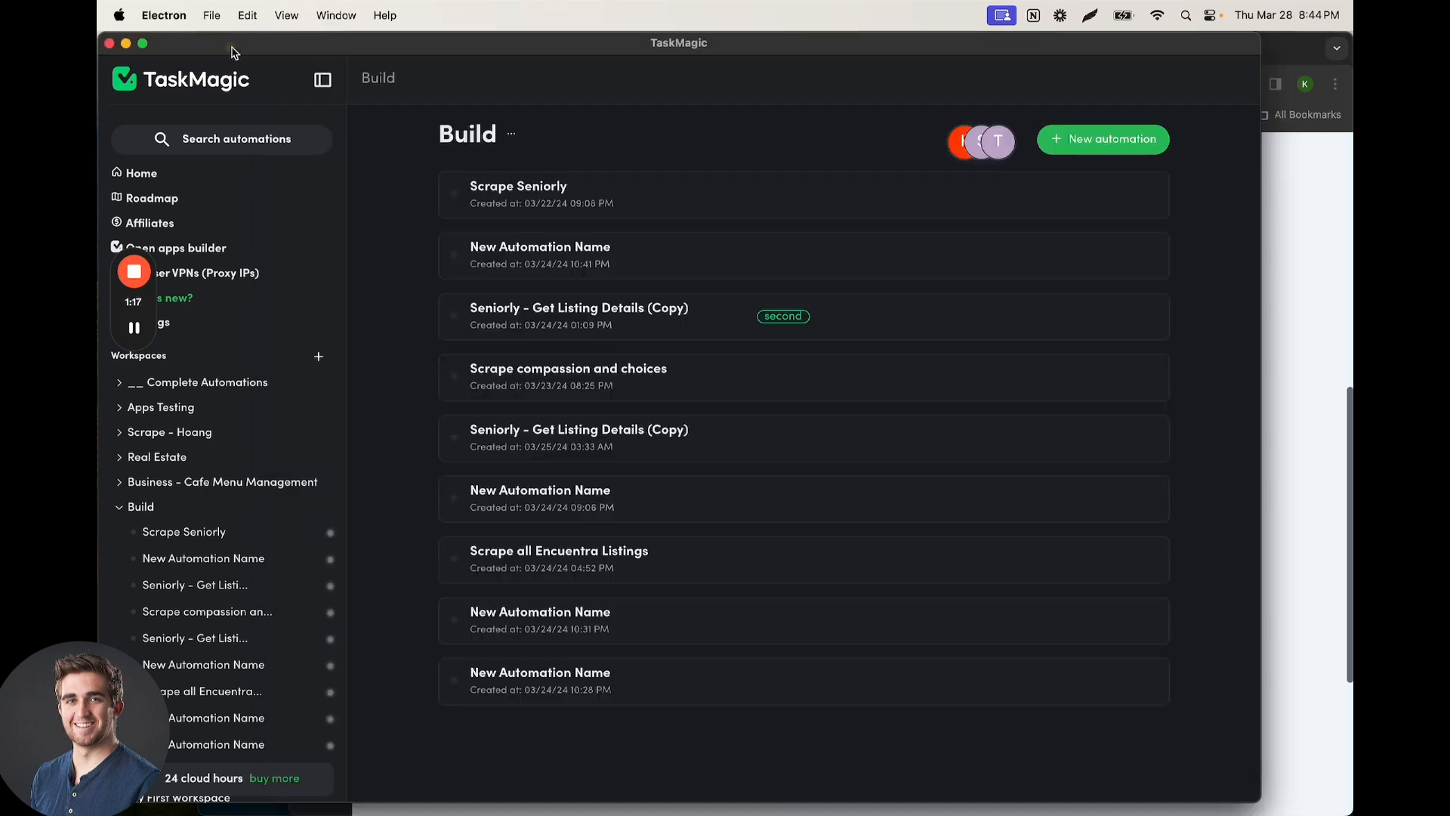
Open the Scrape all Encuentra Listings automation, set a Webhook trigger, and copy its URL
click(586, 556)
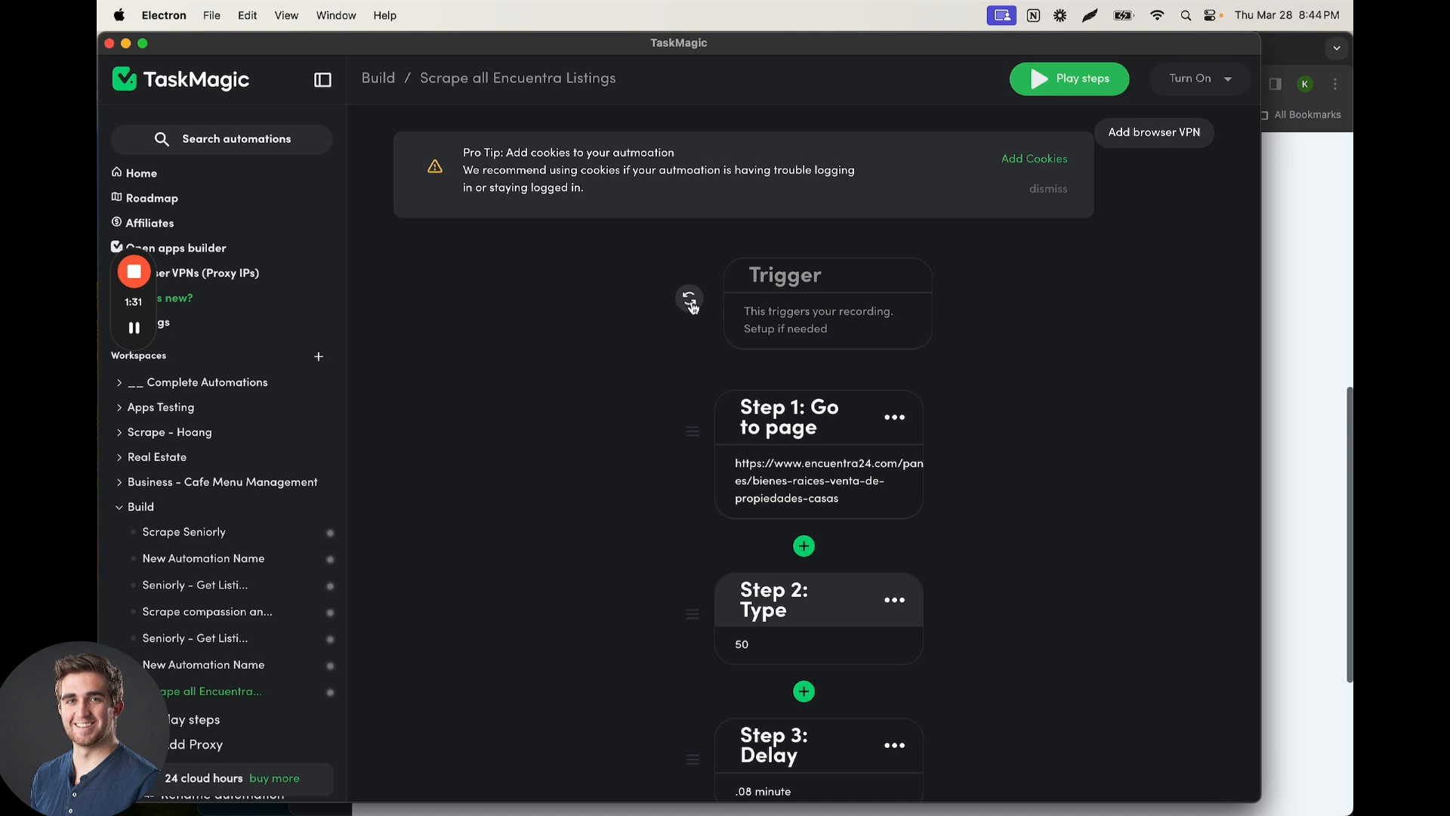
click(802, 314)
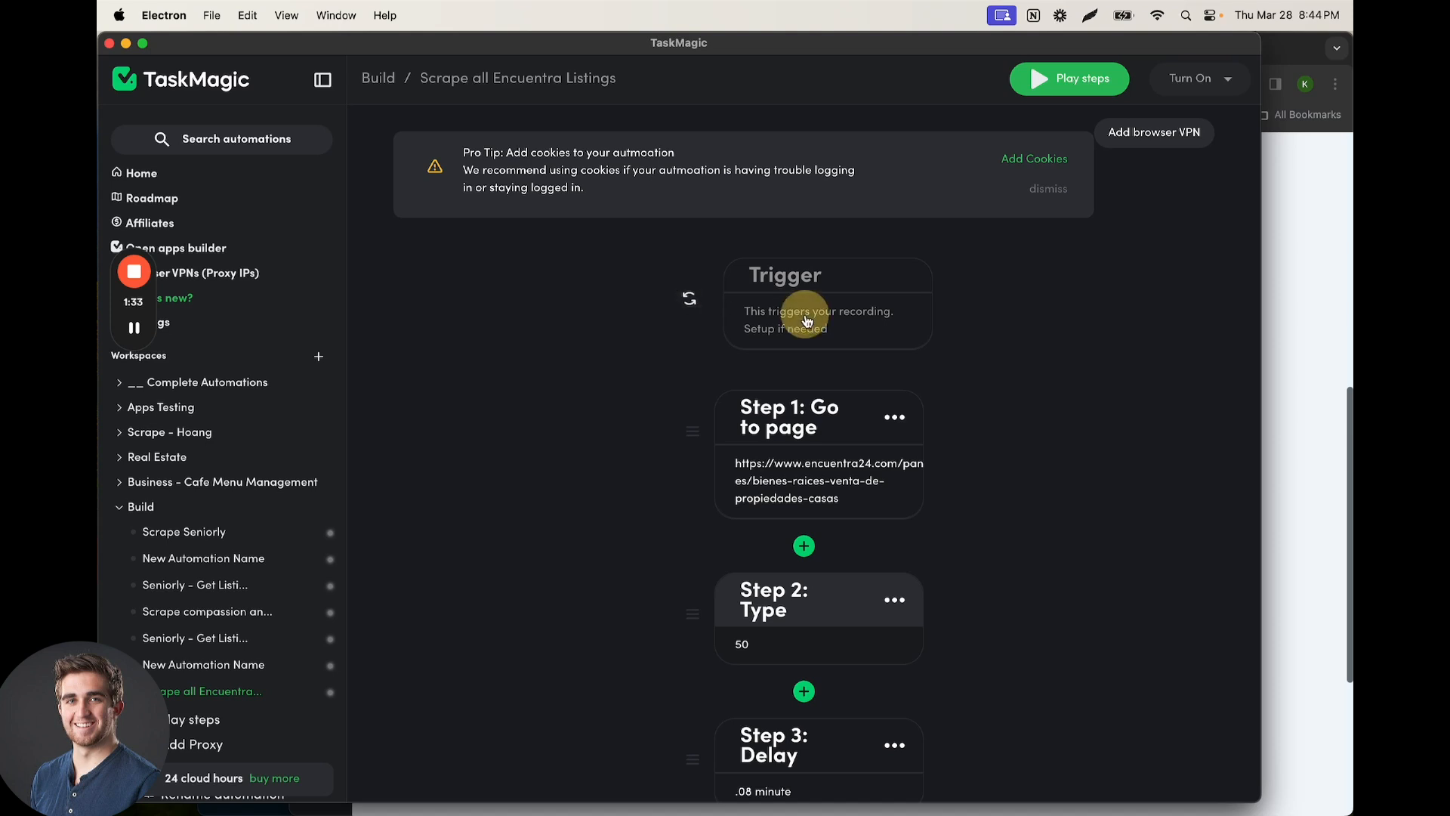
click(961, 272)
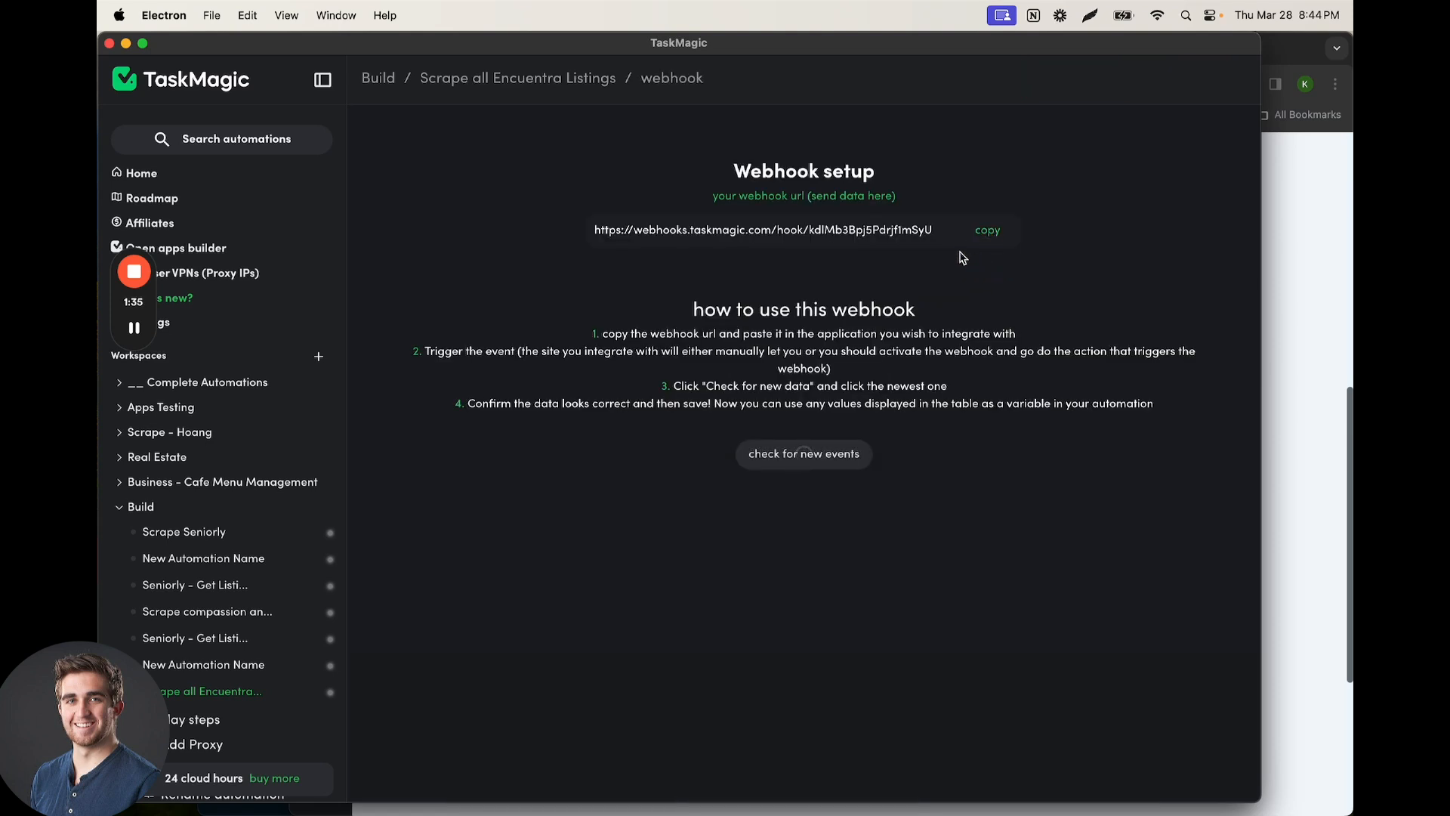
click(988, 231)
Paste the TaskMagic webhook URL into the API Endpoint URL field
click(1264, 232)
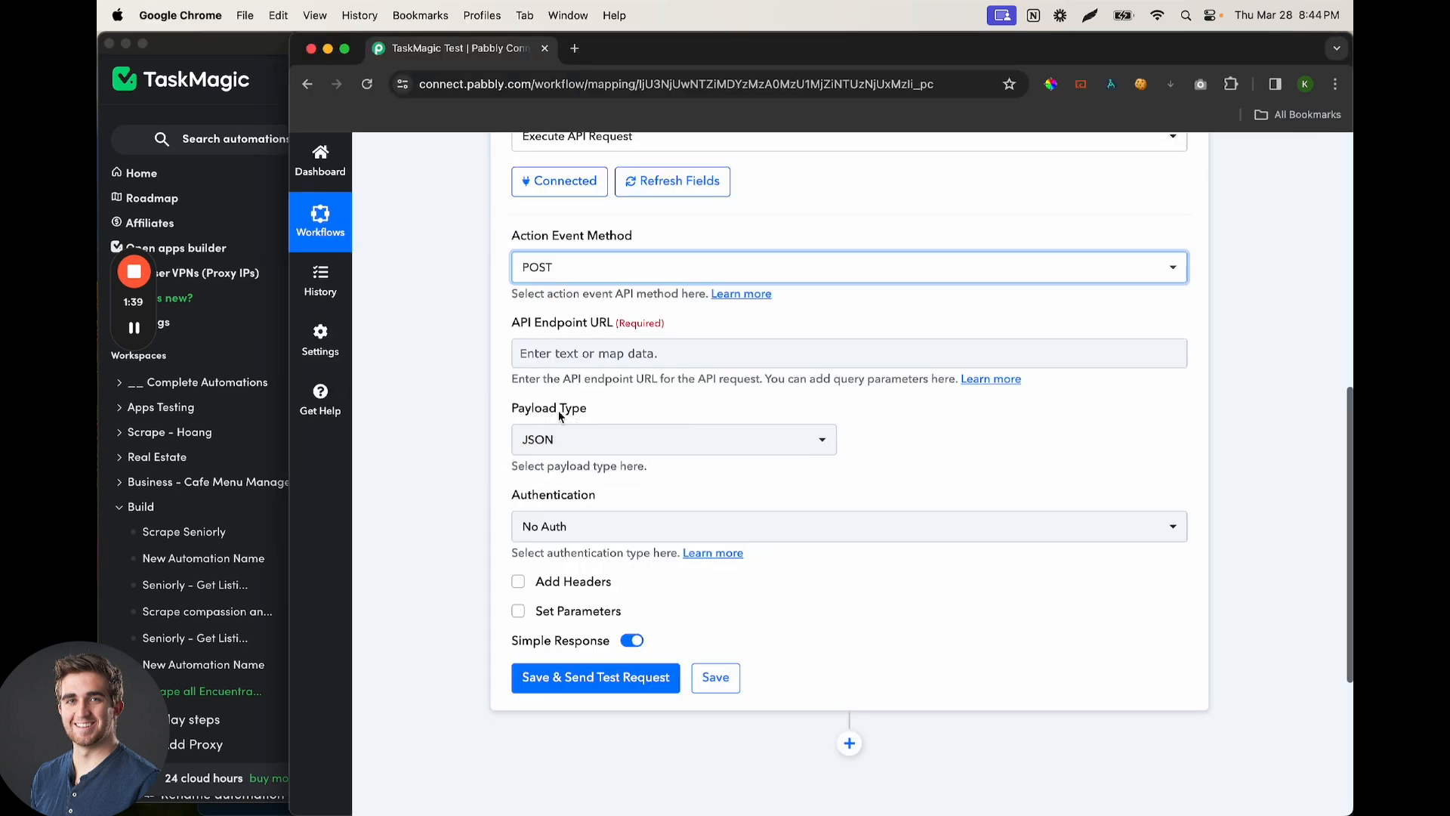
click(585, 354)
key(super+v)
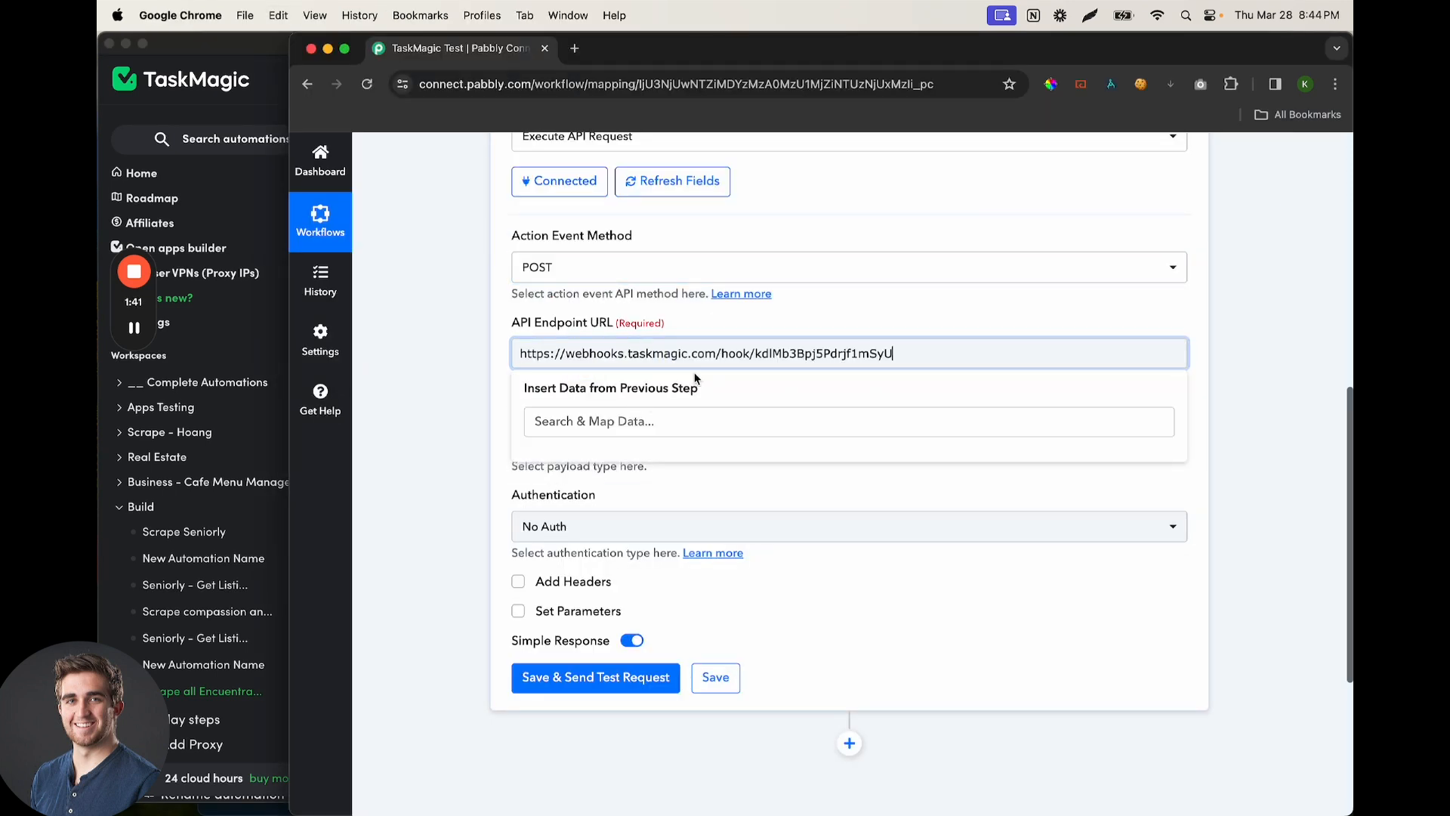
click(699, 324)
Set the payload type to JSON and enable Set Parameters
scroll(541, 415, down, 1)
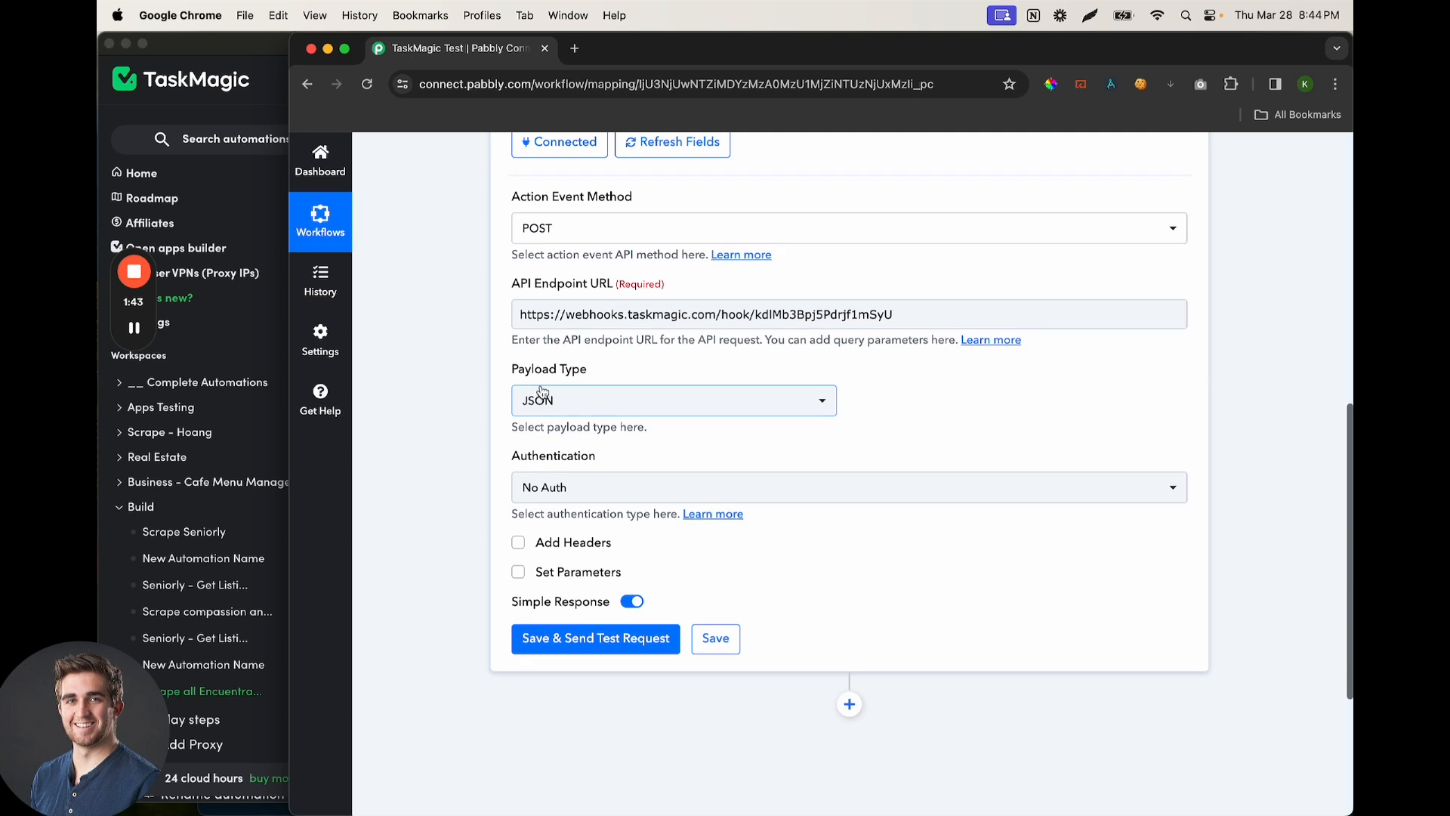
scroll(551, 373, down, 1)
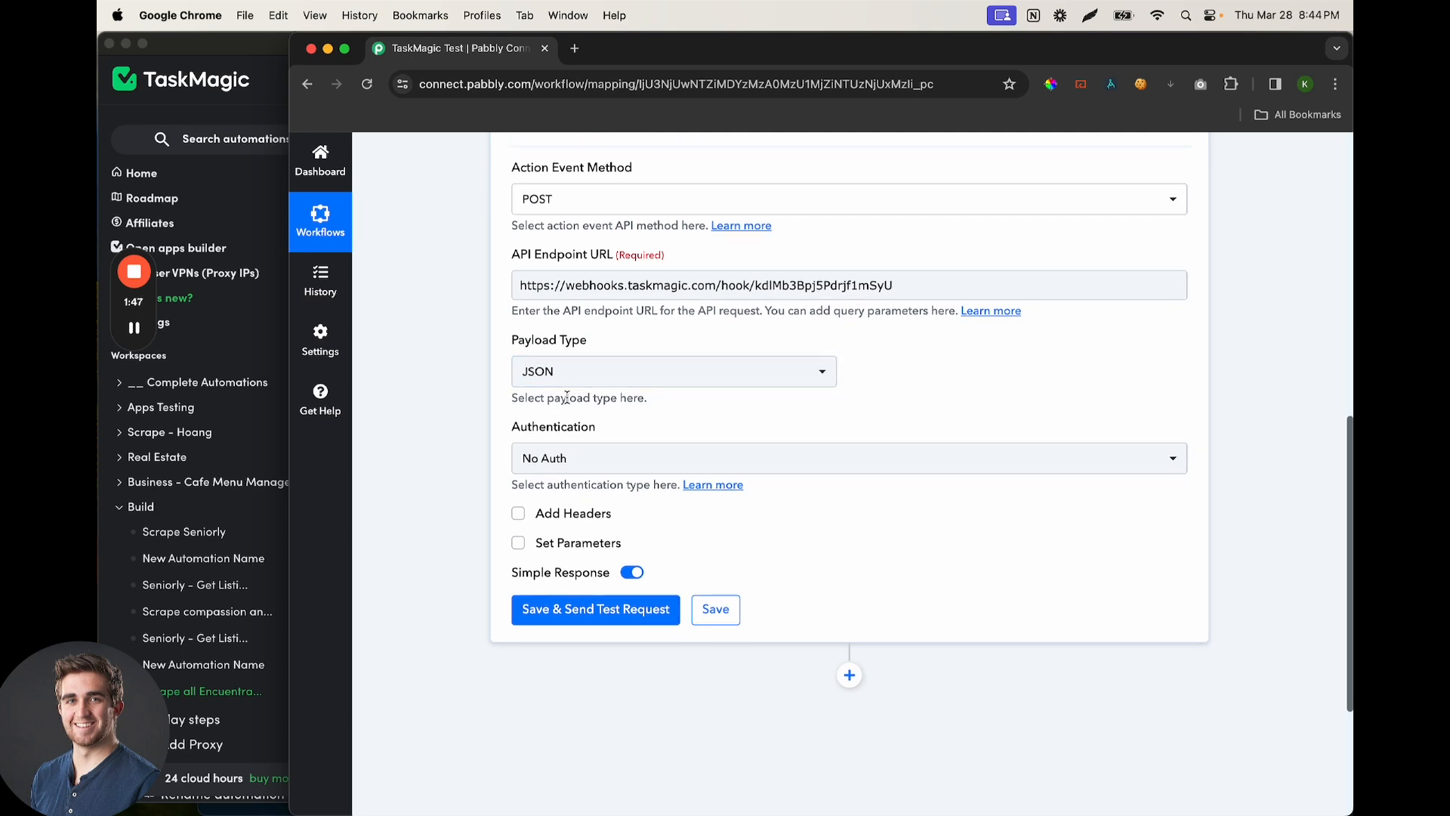
scroll(582, 377, down, 4)
scroll(597, 351, up, 6)
scroll(598, 356, down, 2)
scroll(597, 352, down, 1)
click(597, 352)
click(586, 473)
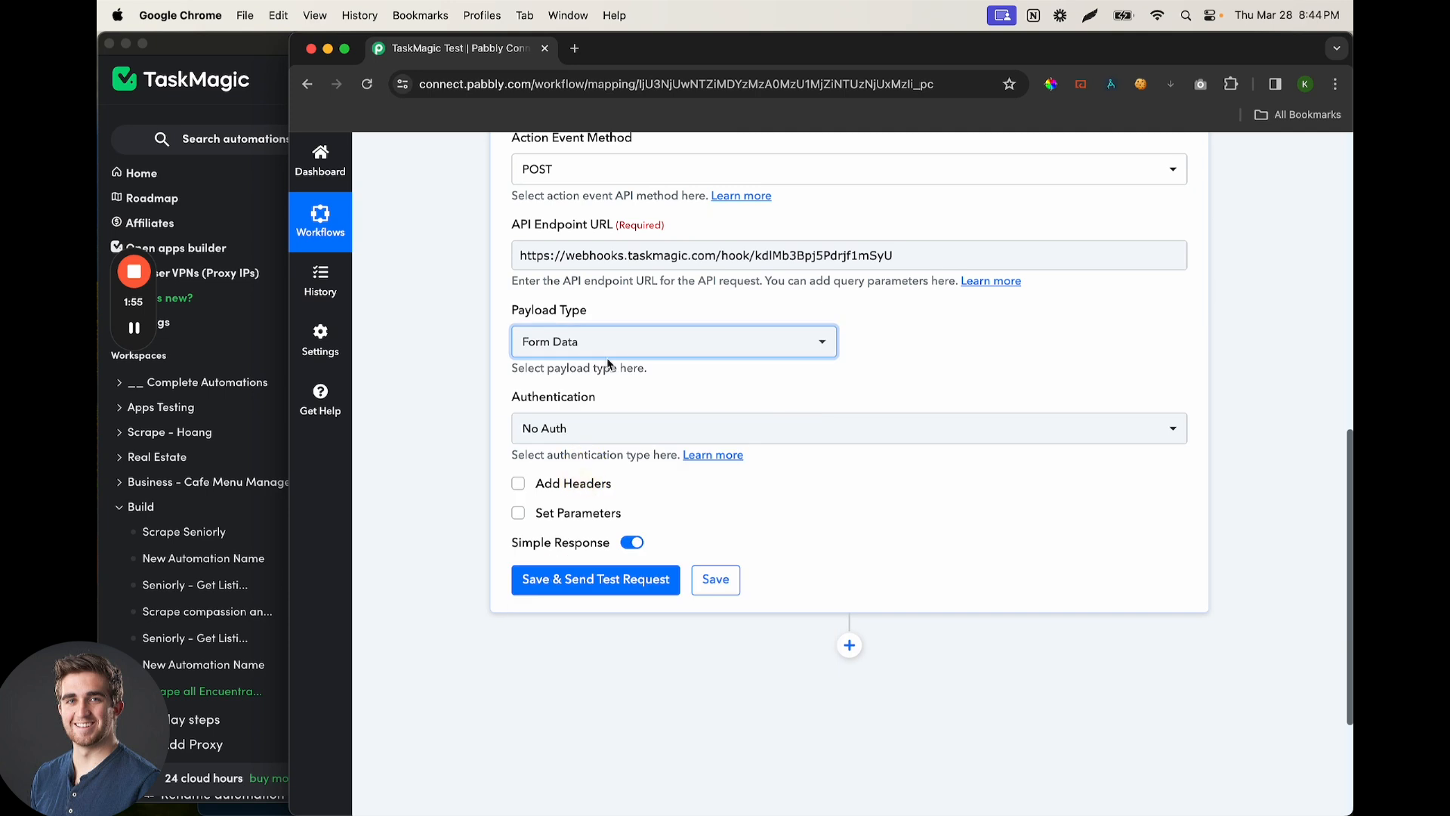
click(600, 344)
click(593, 419)
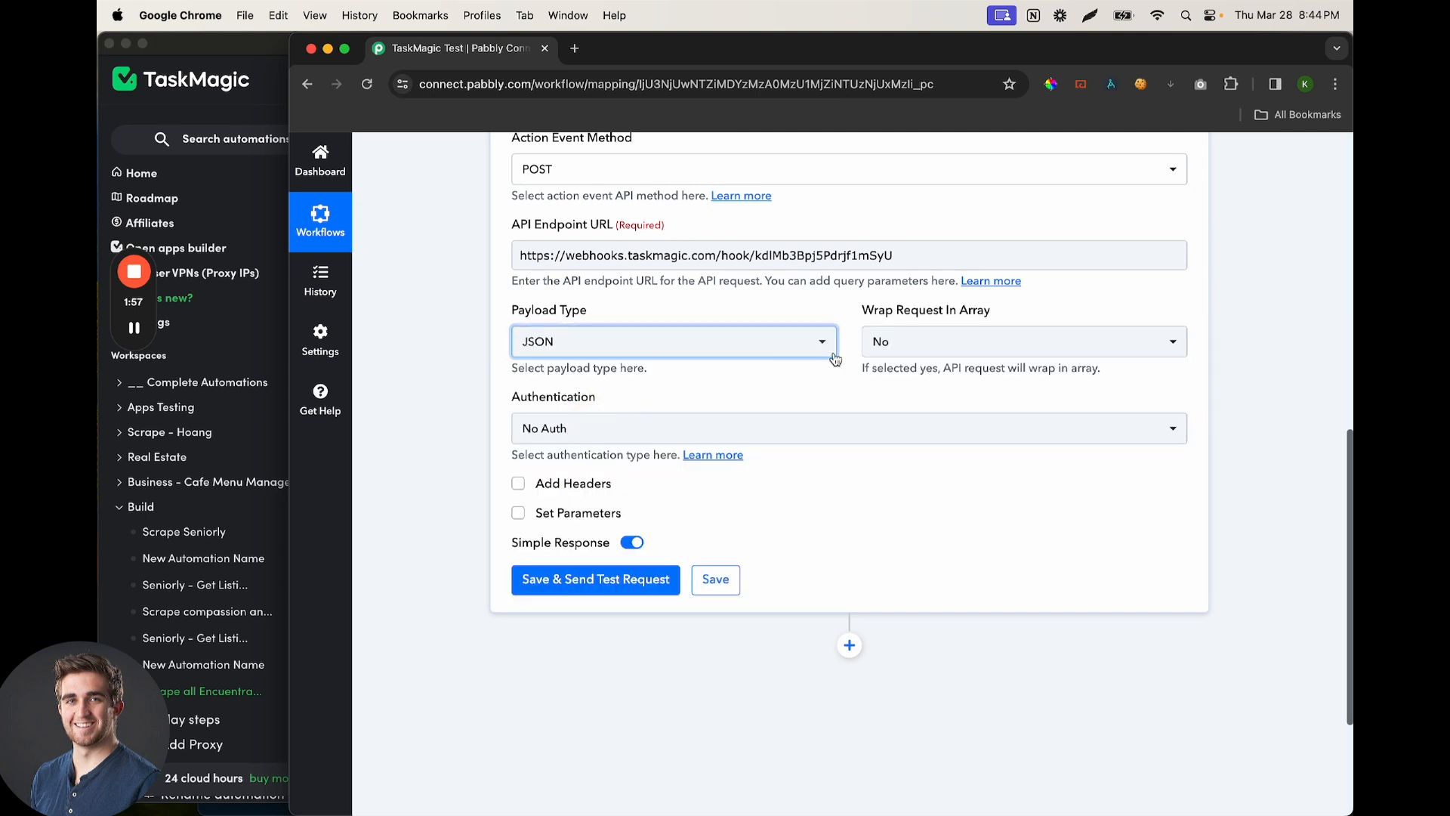
scroll(665, 434, down, 1)
click(582, 472)
scroll(627, 393, down, 2)
Add a 'first name' parameter with the person's first name as its value
click(600, 417)
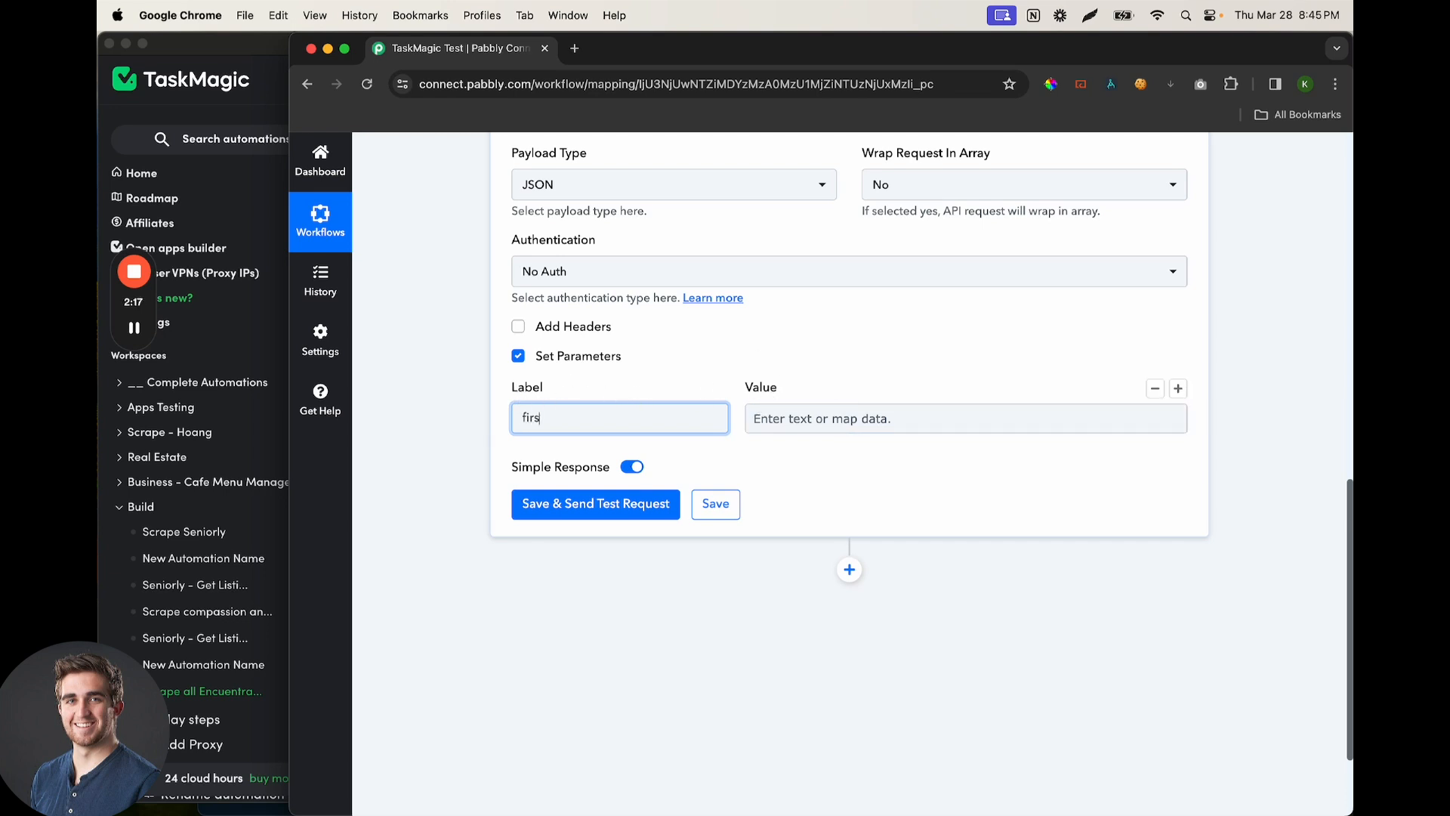
click(850, 418)
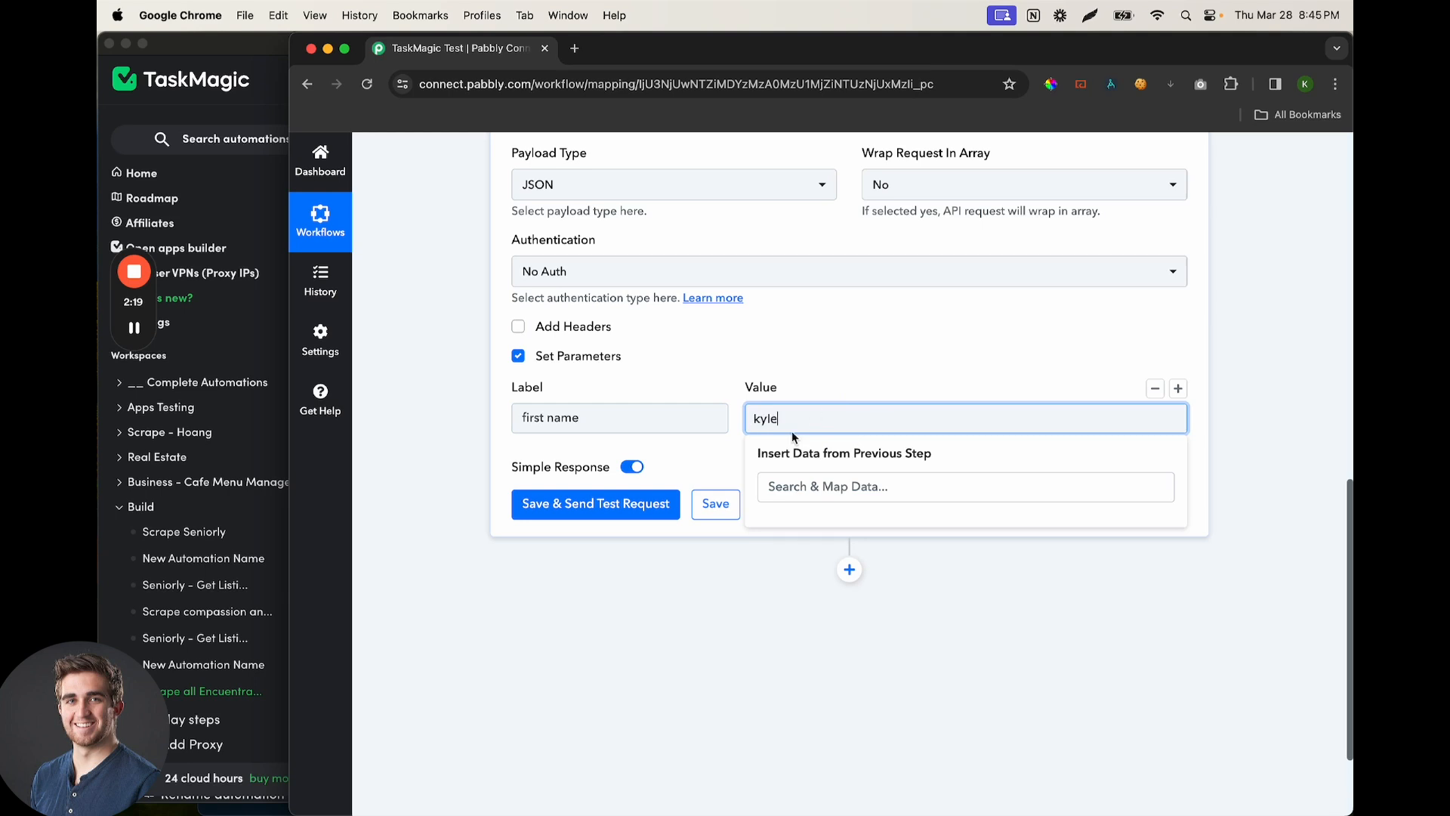
click(872, 346)
Add a second parameter labelled 'last name' with the person's last name as its value
click(1176, 389)
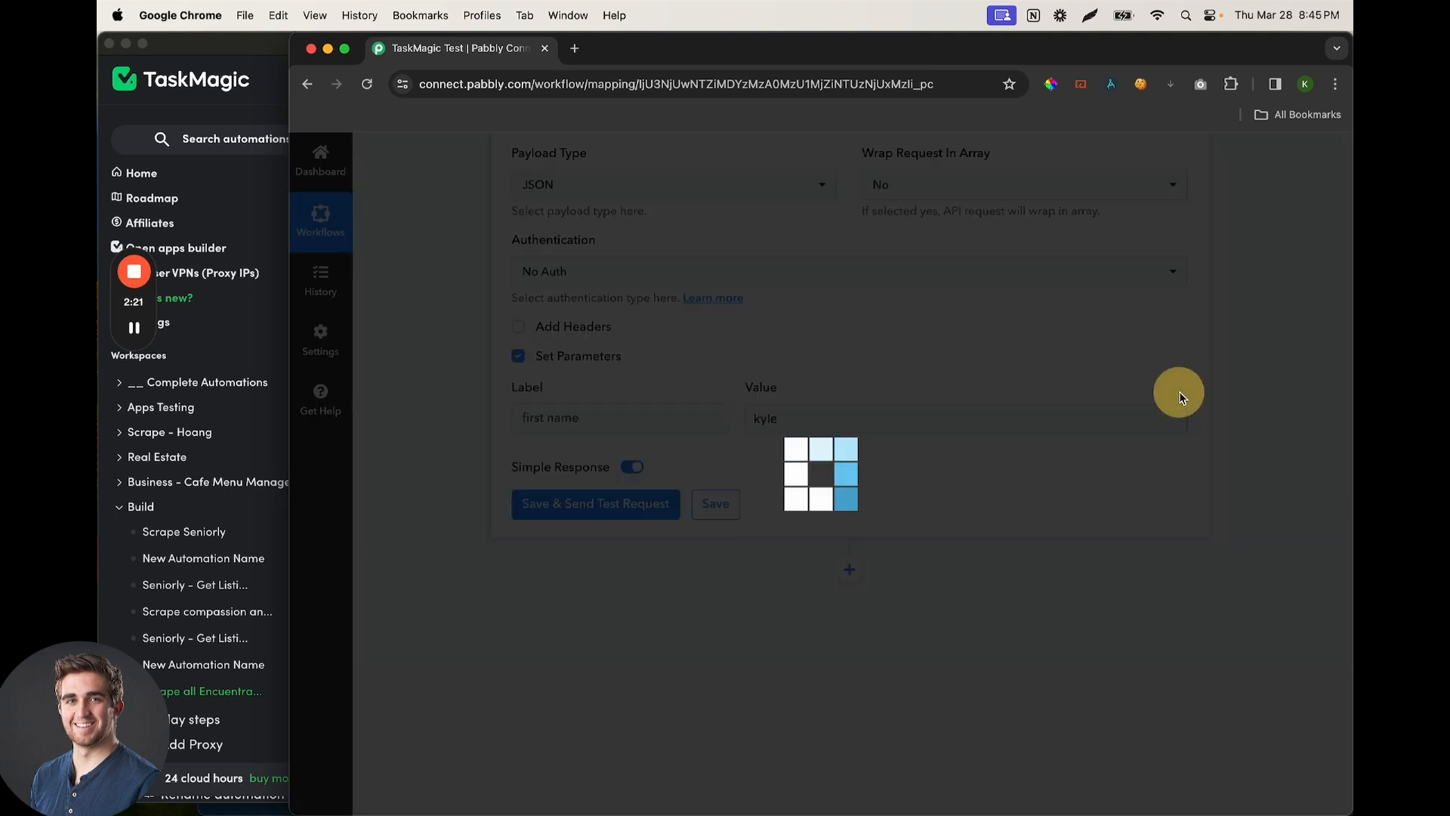
click(589, 492)
text(wilson)
key(BackSpace)
key(BackSpace)
key(super+a)
key(BackSpace)
text(l)
click(815, 491)
click(710, 526)
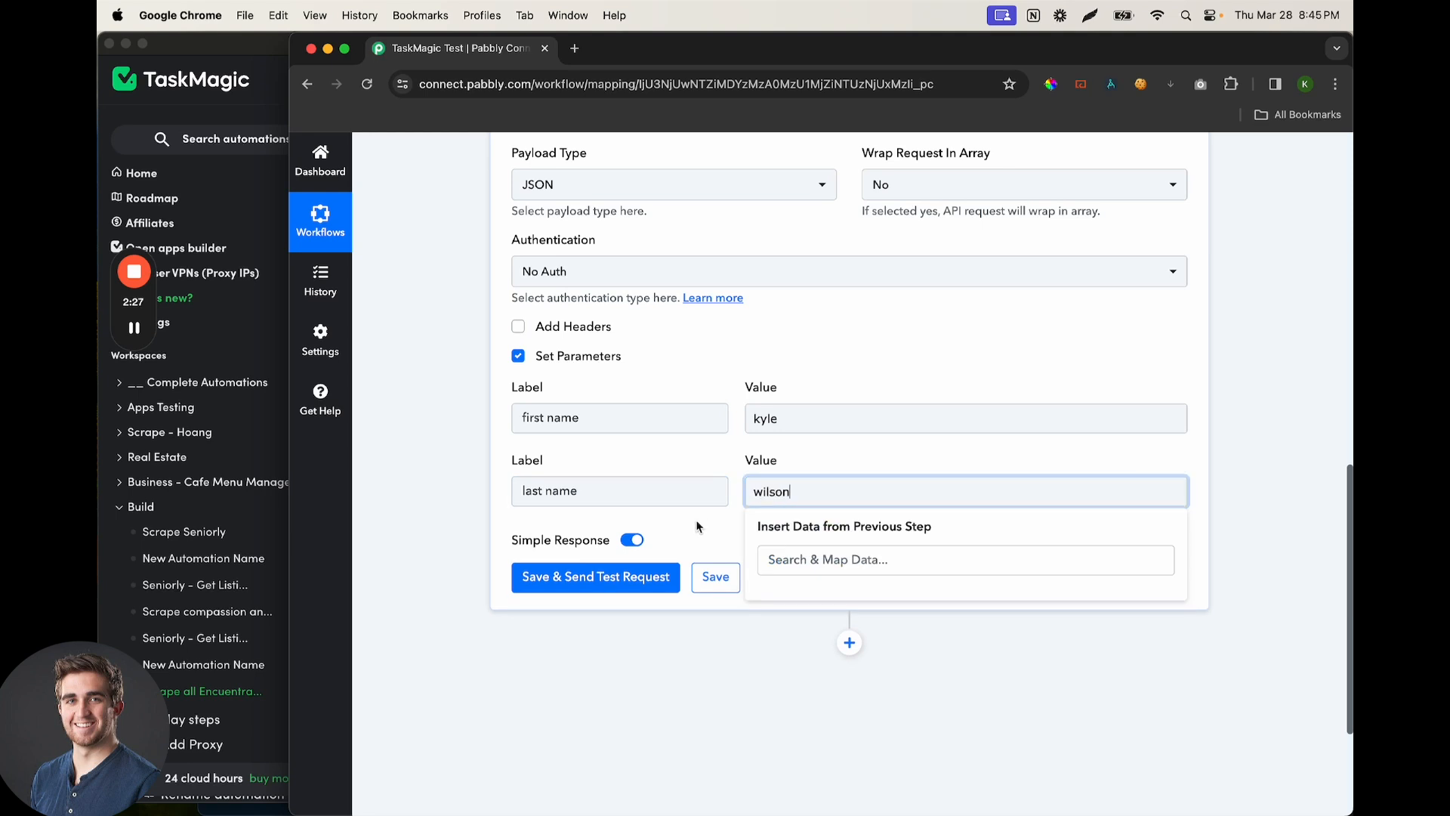
Save and send the test request, getting Success, then return to TaskMagic
click(601, 588)
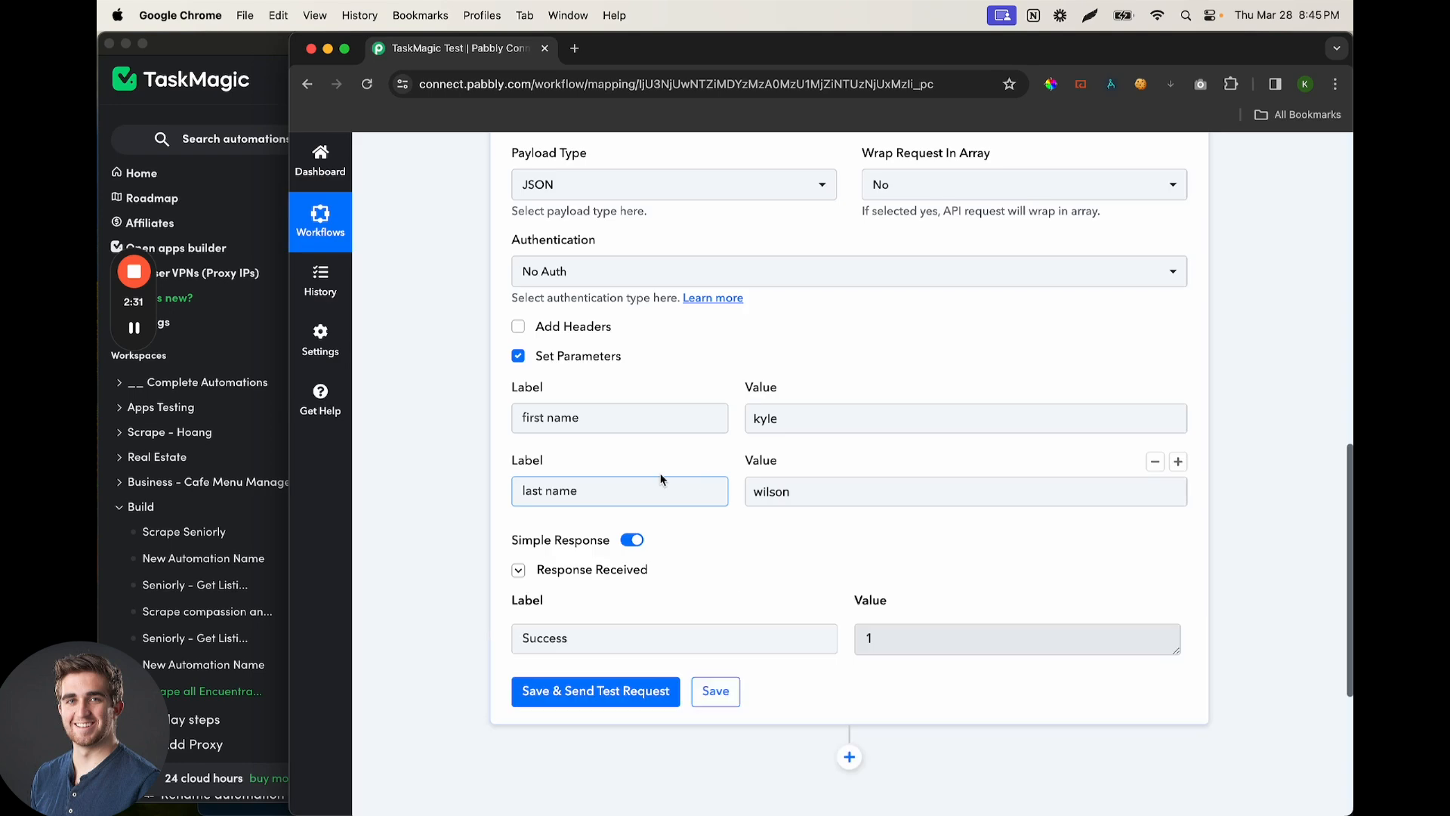
click(544, 411)
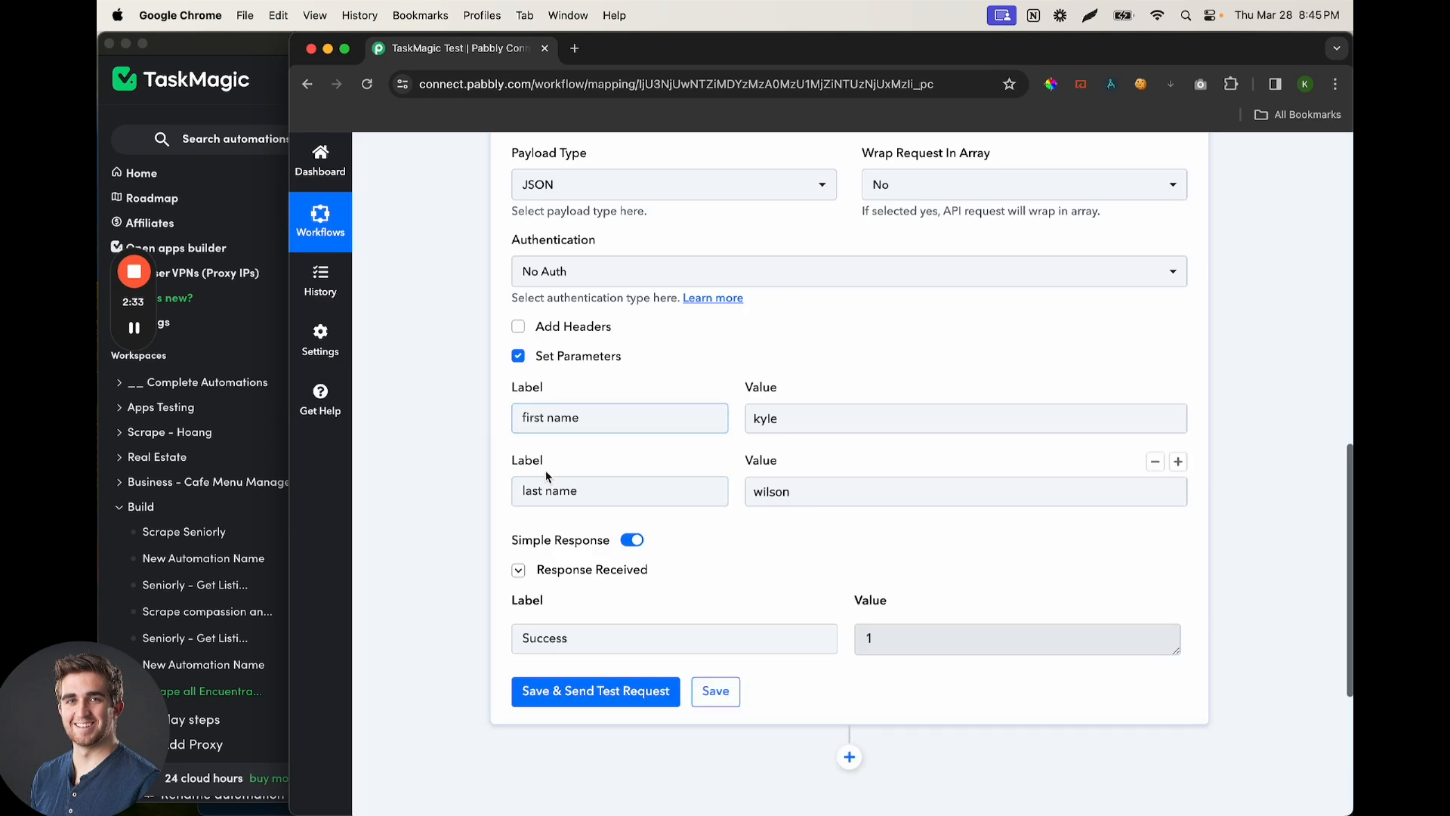
click(246, 399)
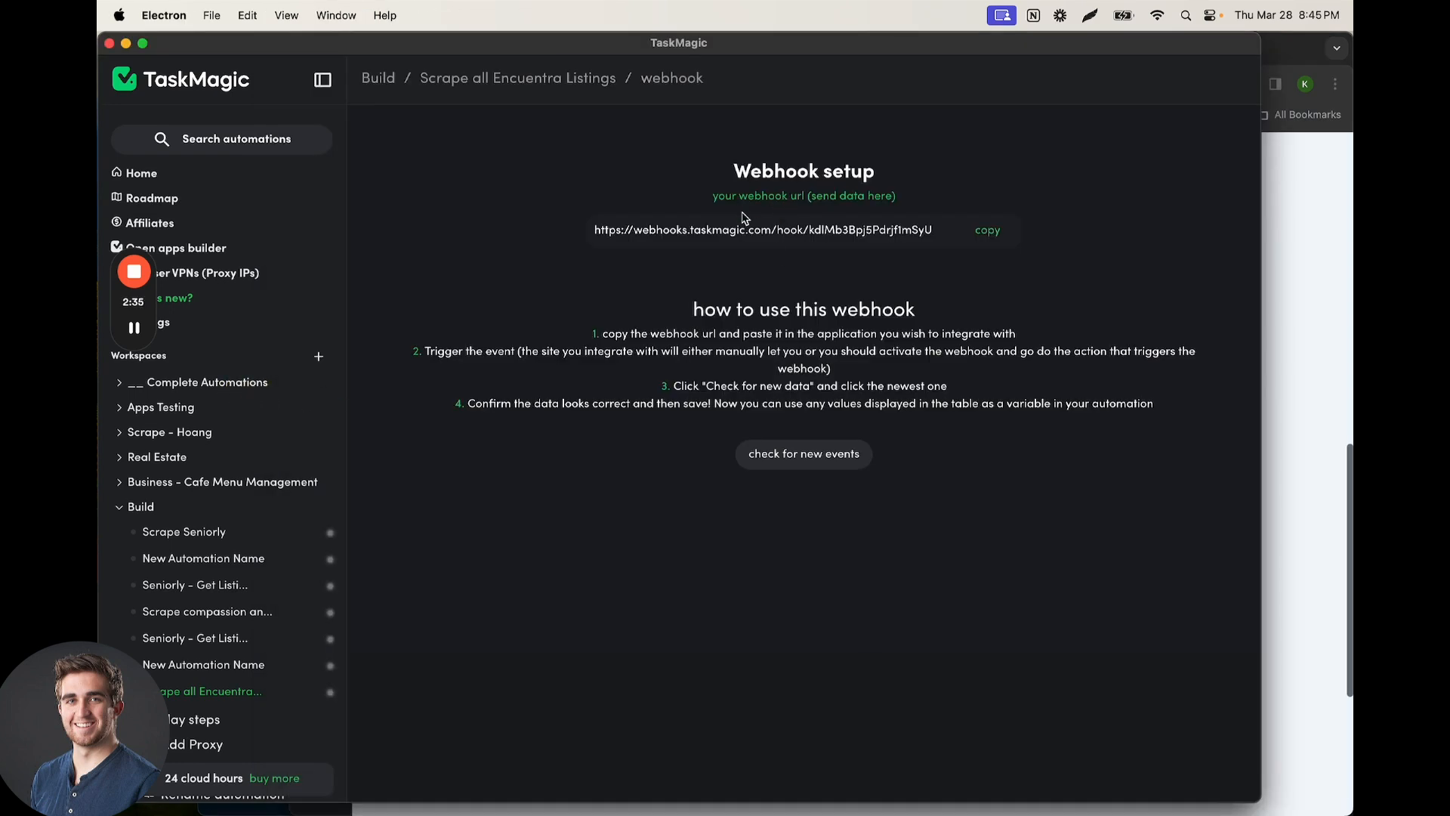
Load the received test event (option 1) and save the trigger with its first and last name fields
click(807, 462)
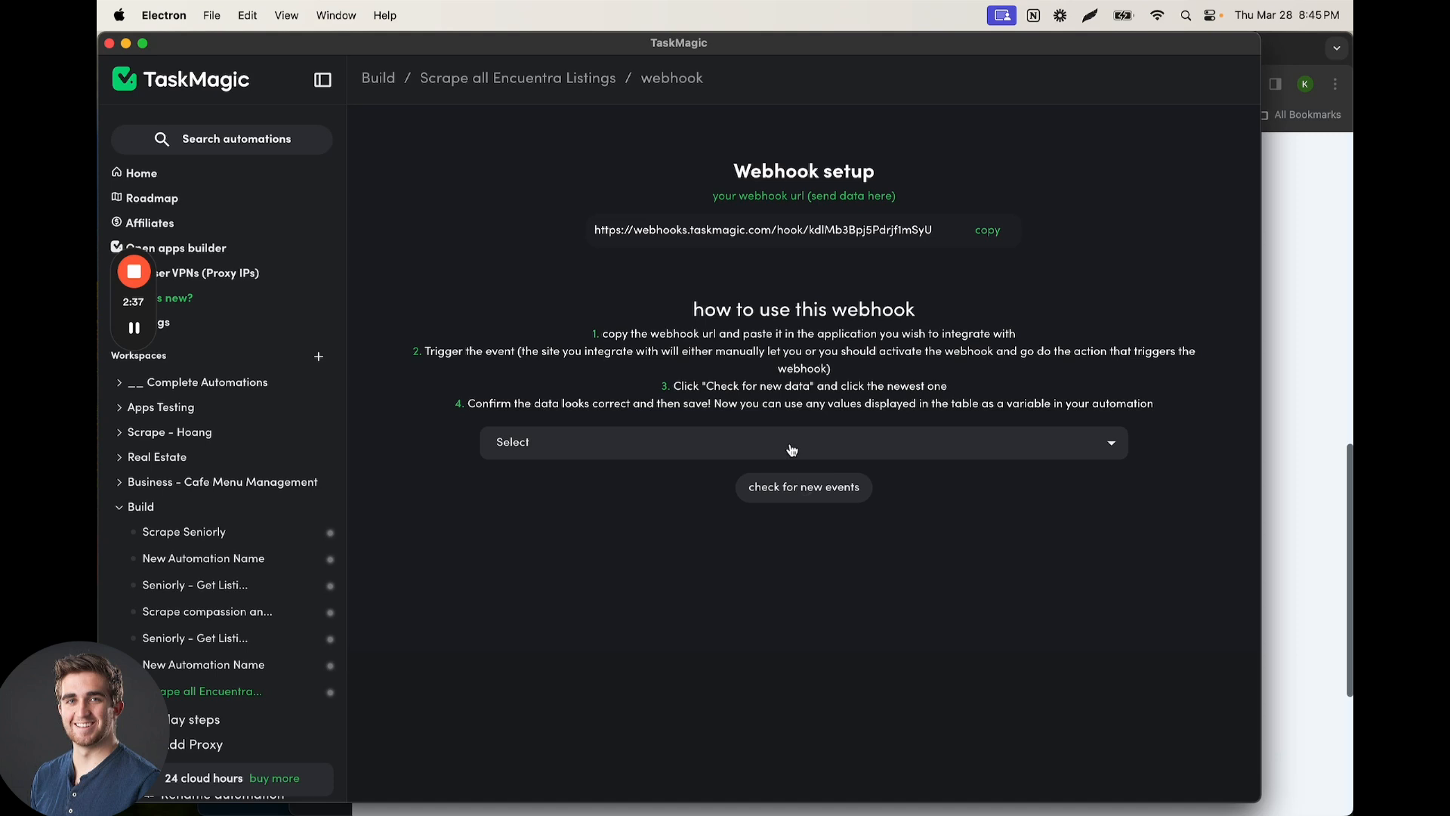
click(786, 449)
click(771, 475)
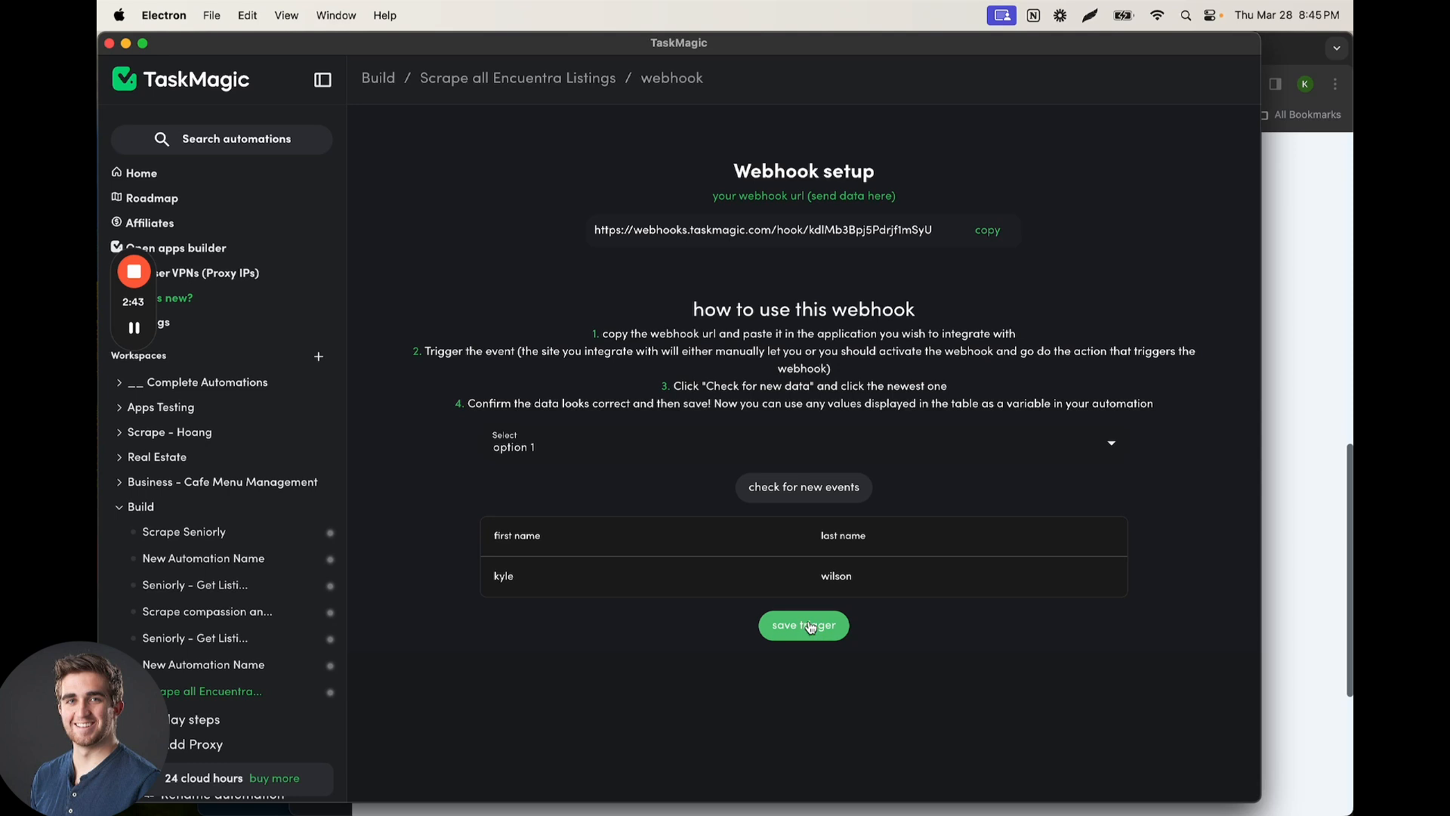
click(133, 272)
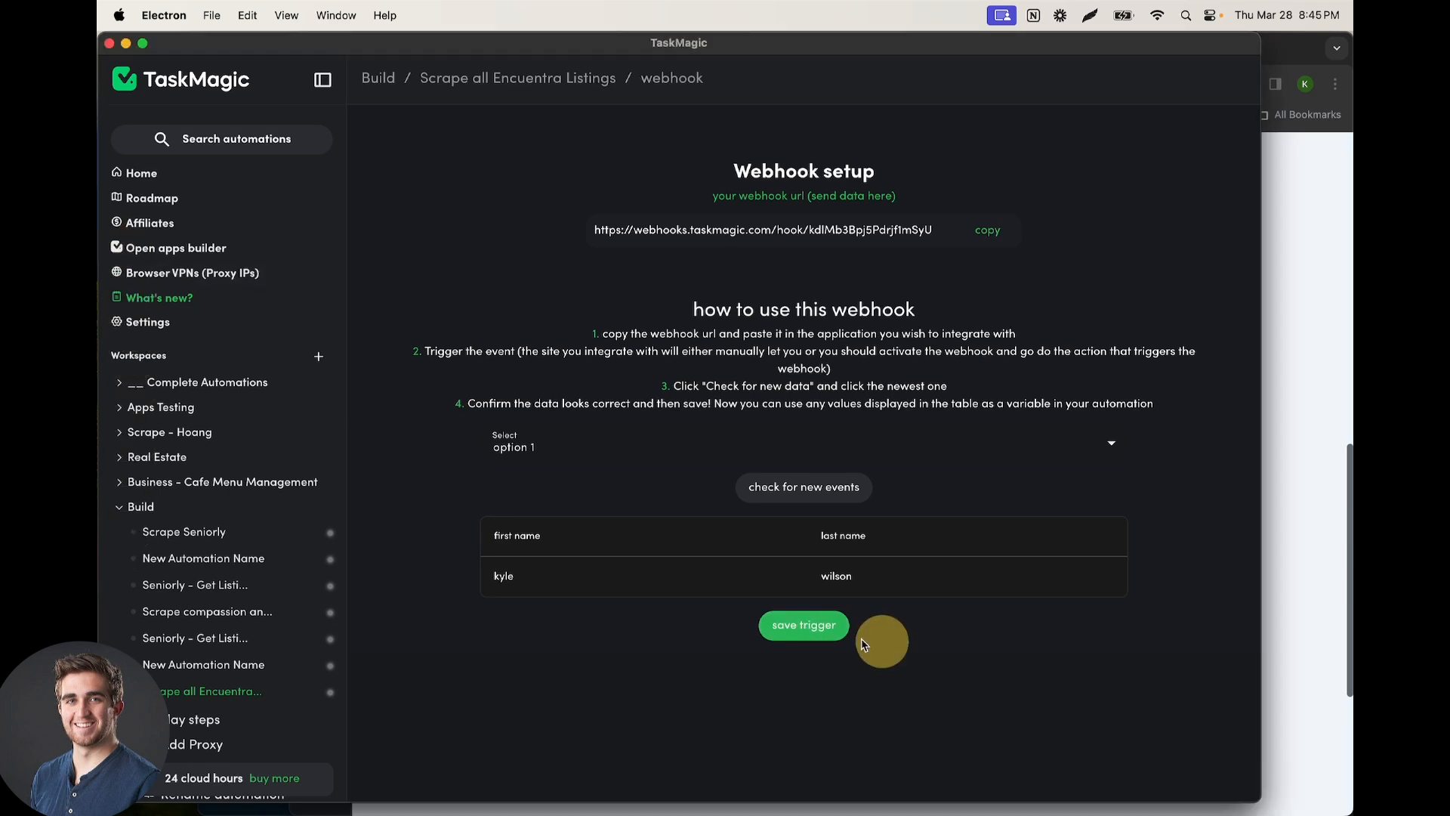
click(803, 625)
drag(789, 39, 736, 36)
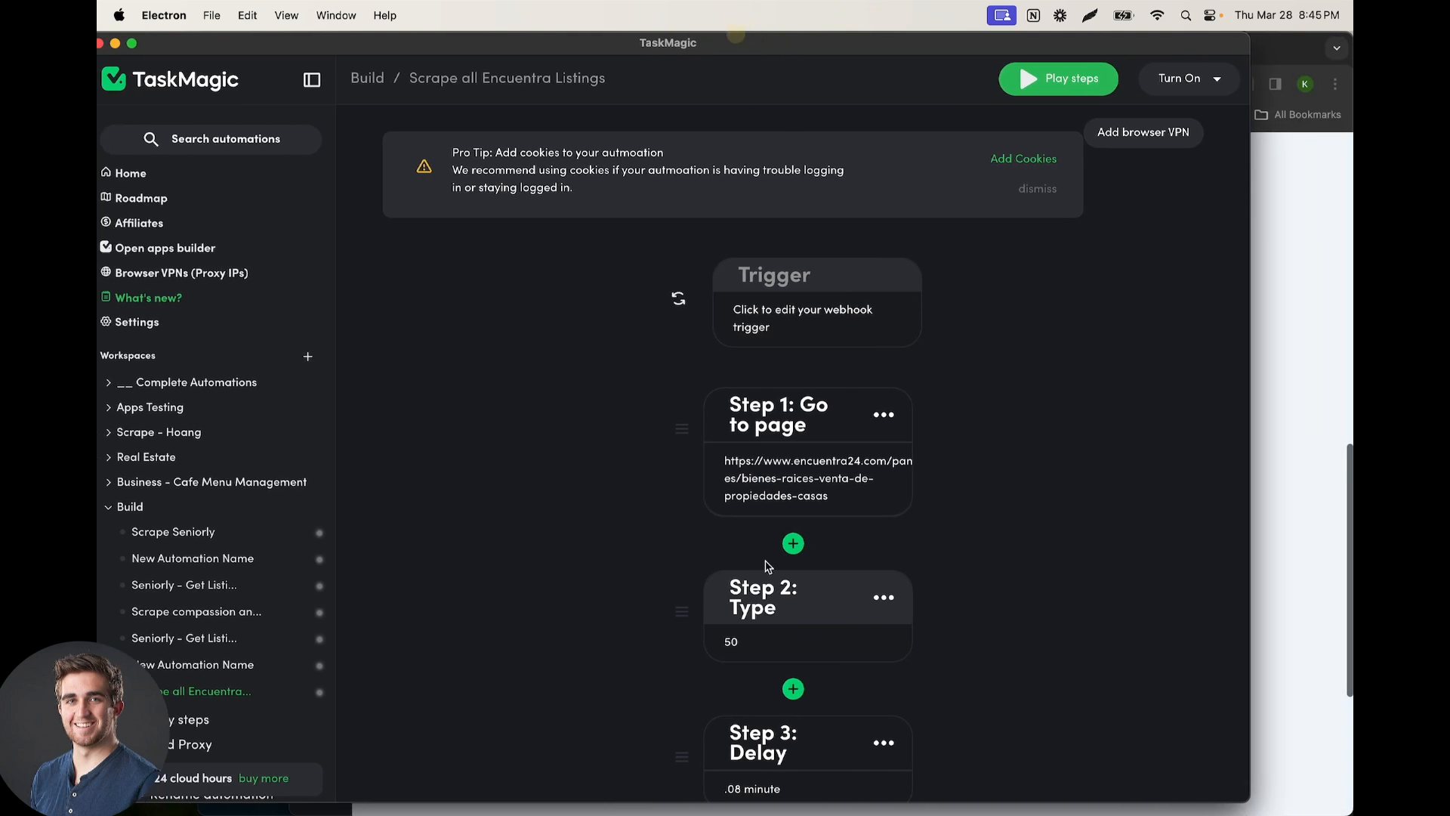
Open Step 2's Type text after 50 and list variables, showing first name and last name
click(748, 633)
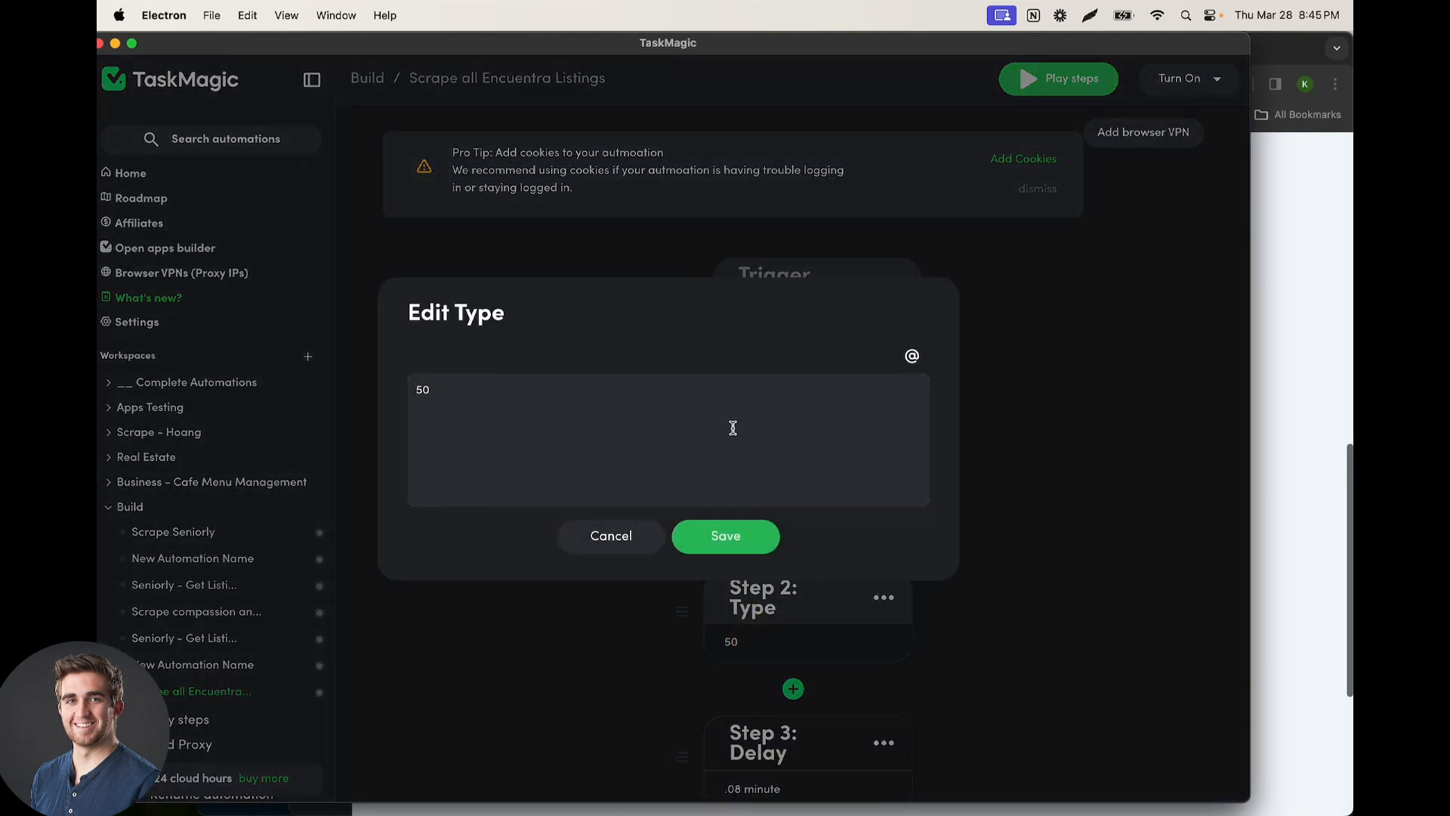
click(759, 398)
click(913, 357)
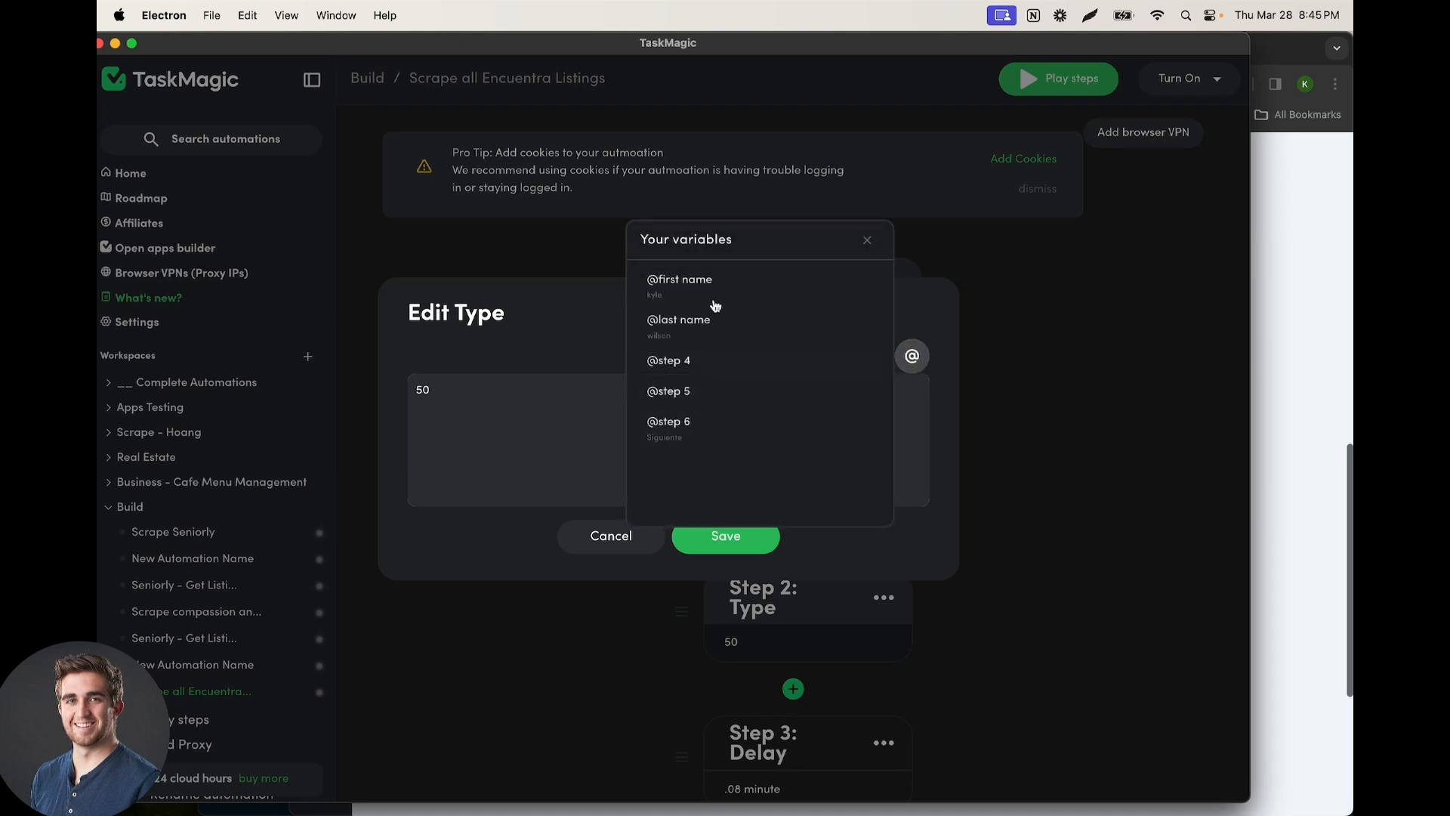